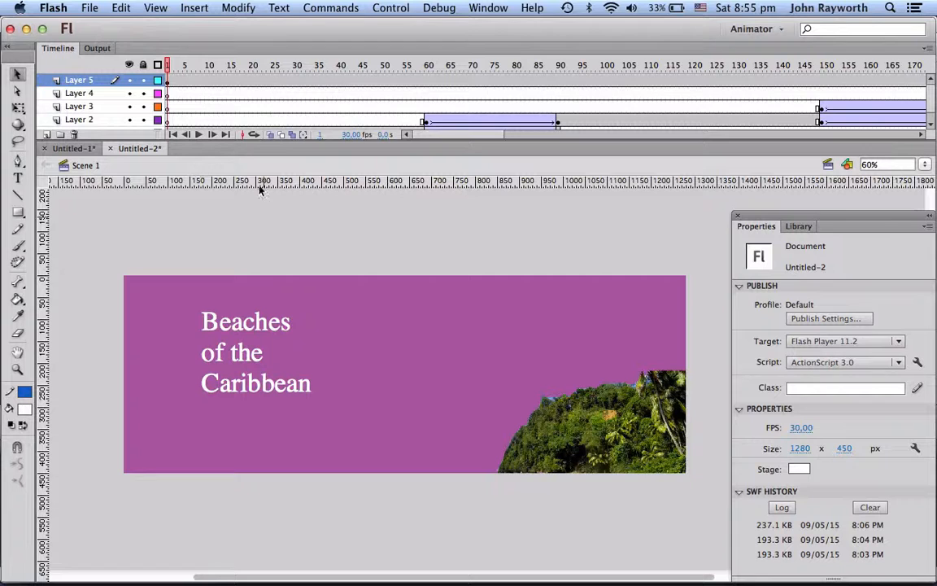
Review the slideshow symbols in Untitled-1's library, and switch to Photoshop to check the Index-Flash-File slice's dimensions.
left_click(72, 148)
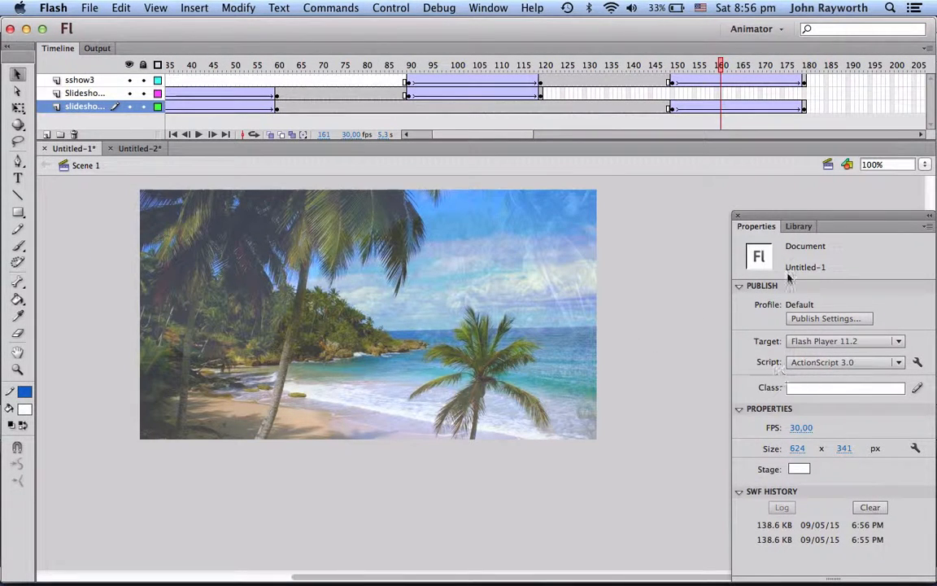
left_click(799, 226)
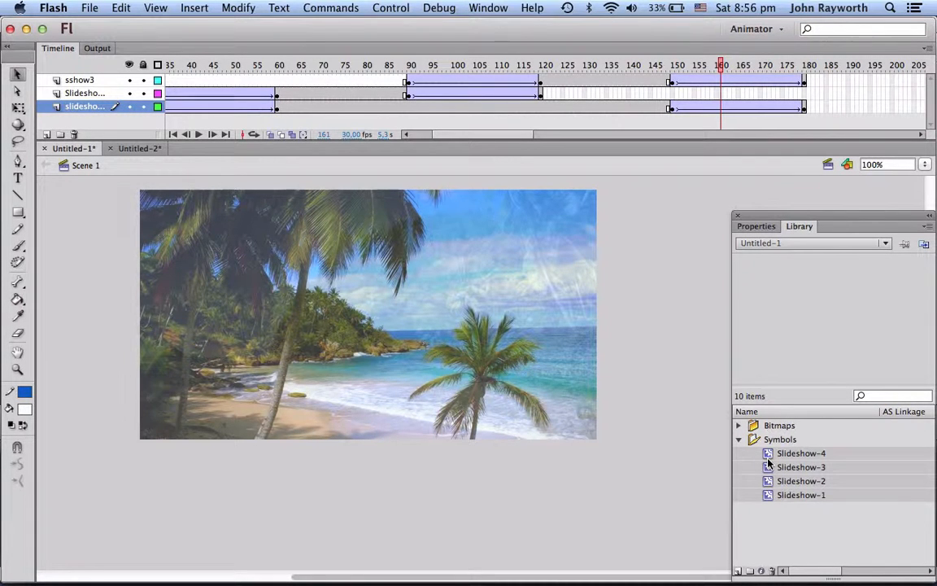
key("super+Tab")
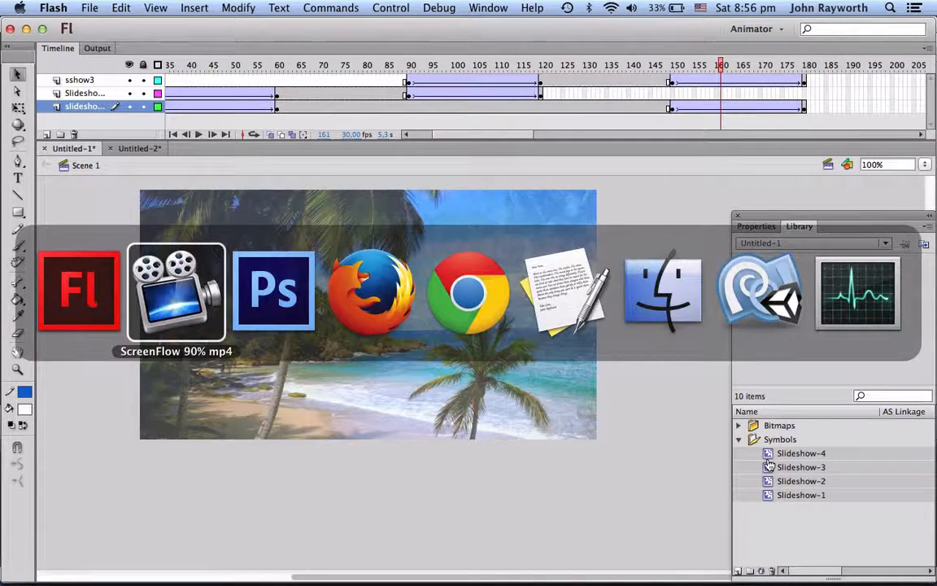
key("super+Tab")
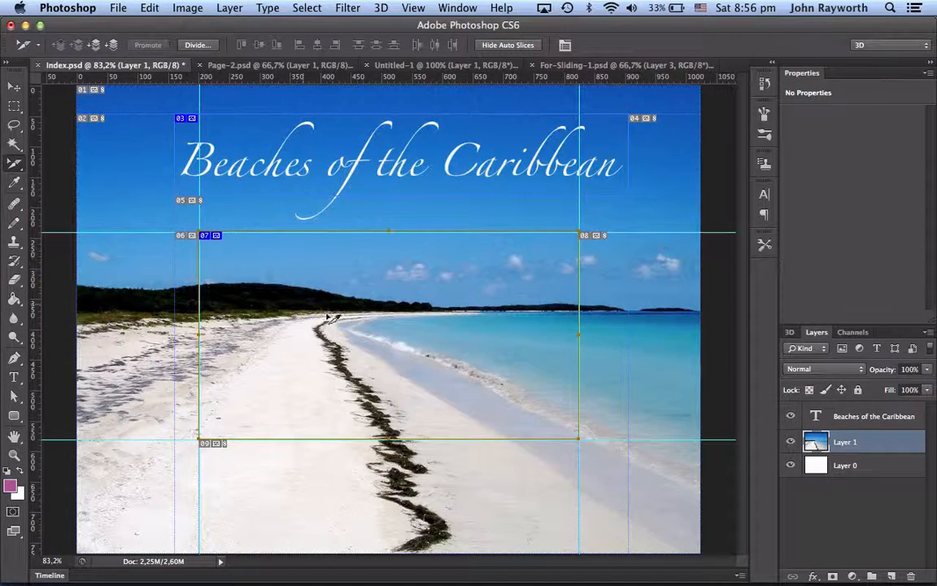
double_click(295, 281)
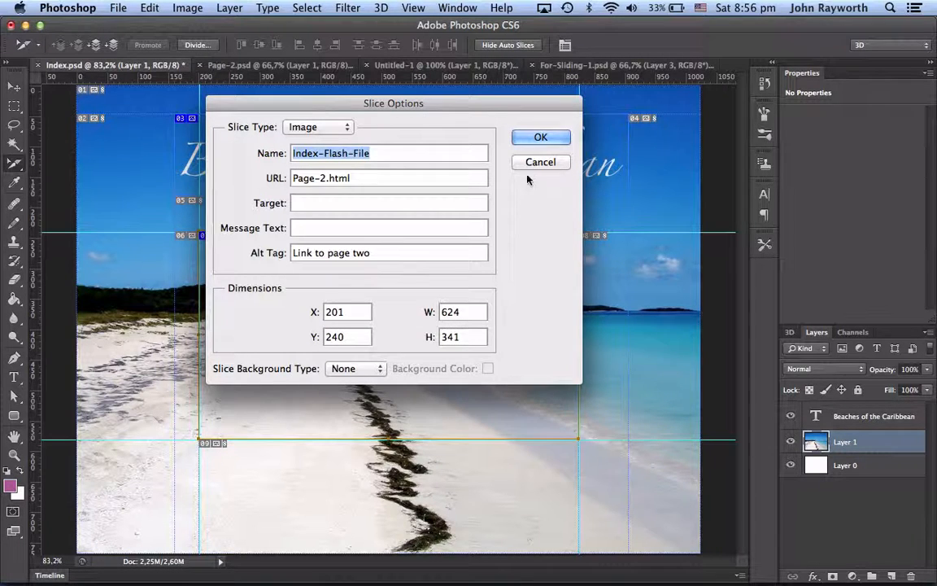
left_click(541, 138)
Switch back to Flash and create a new ActionScript 3.0 document.
key("super+Tab")
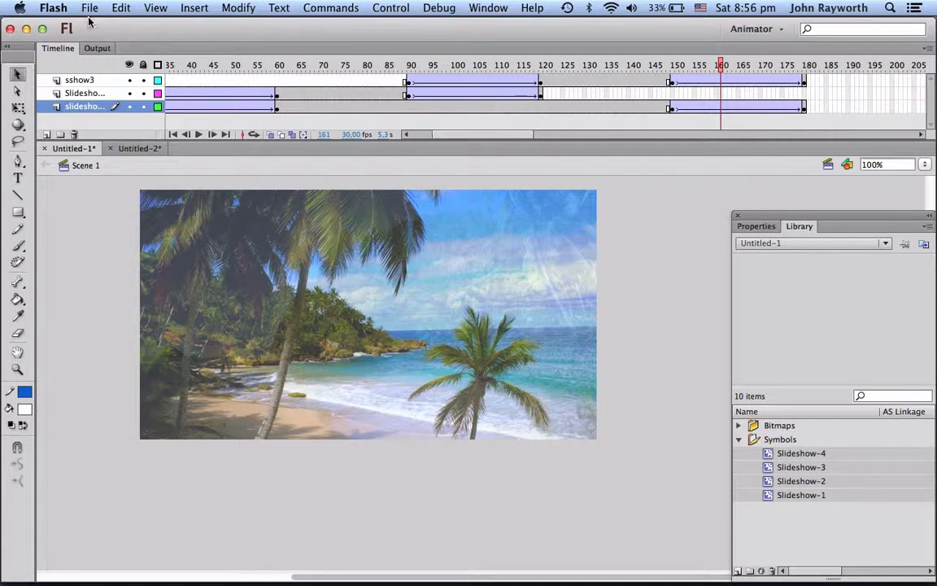
left_click(89, 8)
left_click(104, 25)
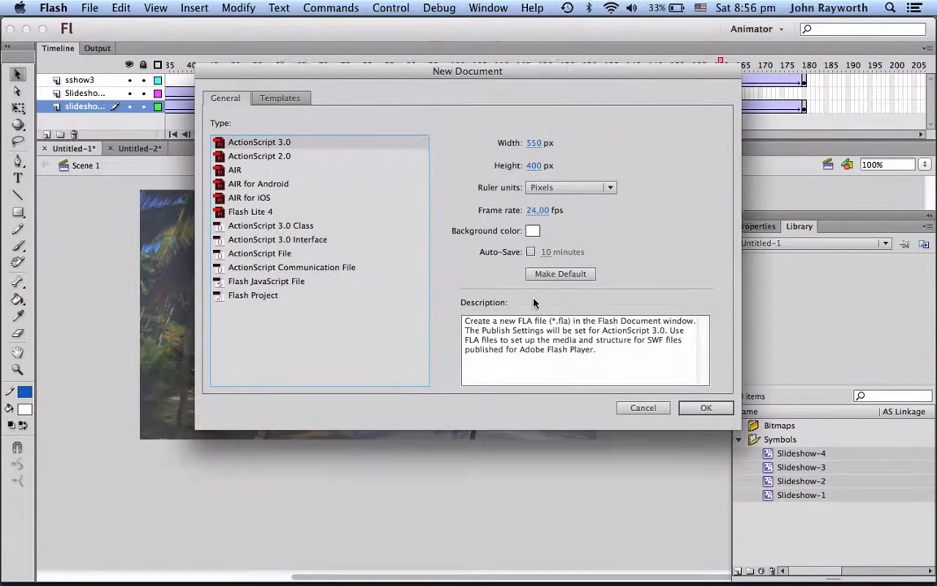
left_click(706, 406)
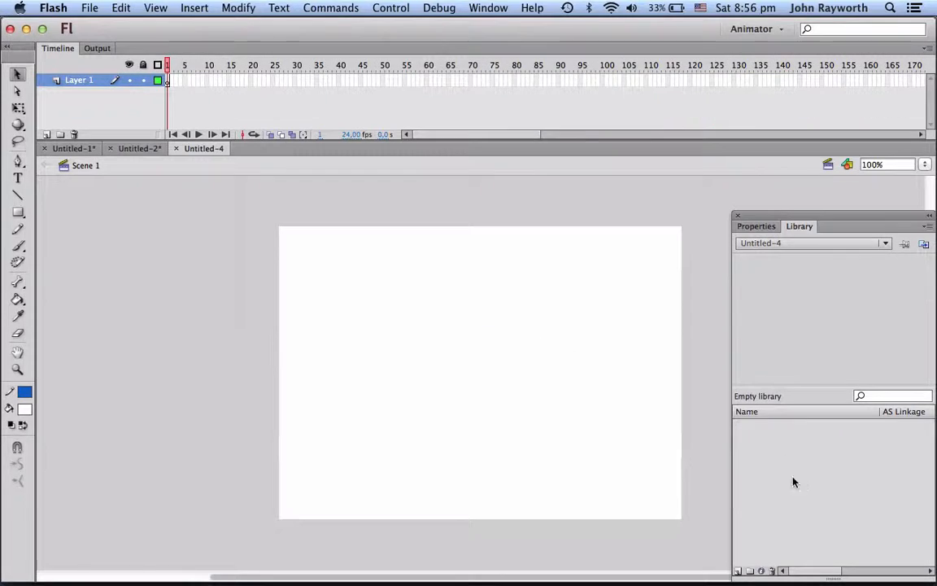
Set the new document's stage size to 624 x 341 px.
left_click(756, 229)
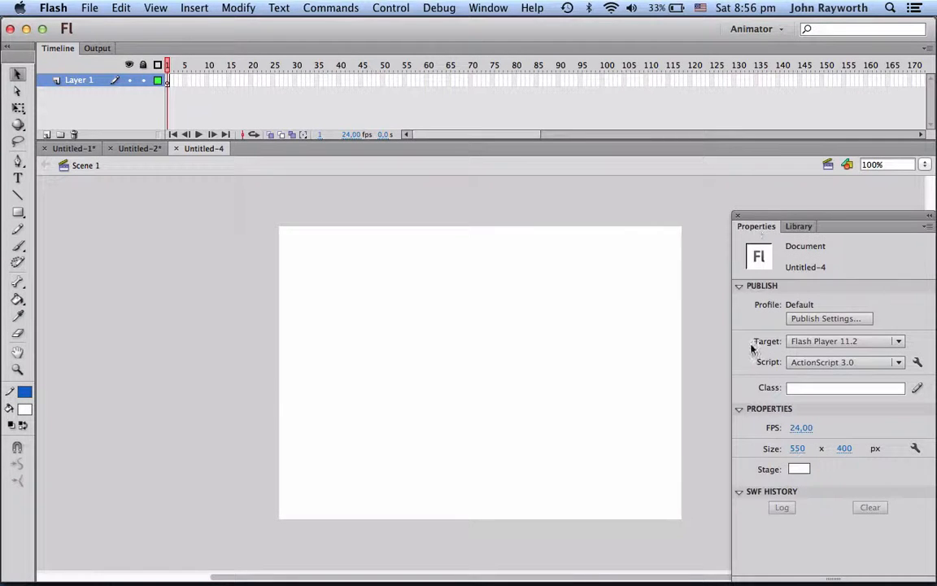
left_click(800, 447)
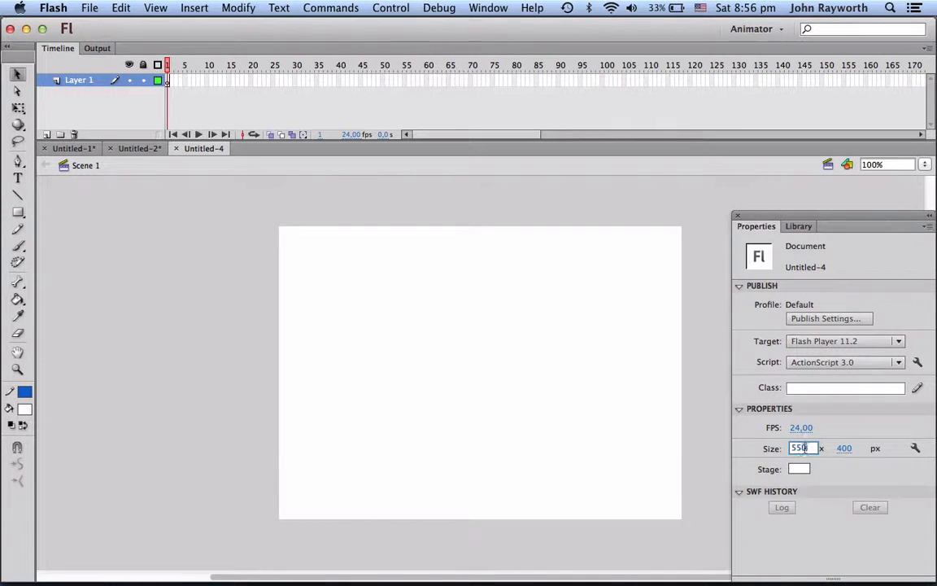
left_click_drag(801, 448, 760, 442)
type("624")
left_click(847, 449)
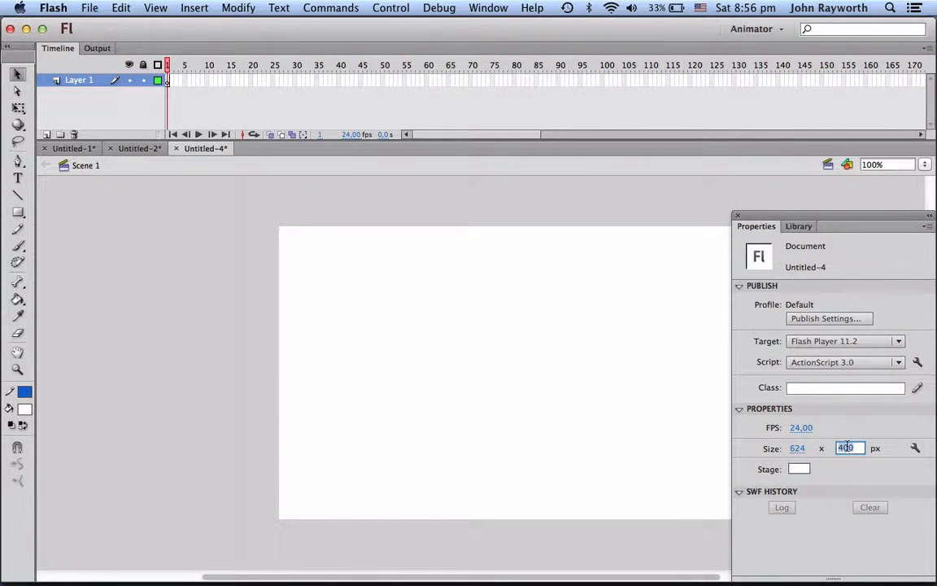
key("Return")
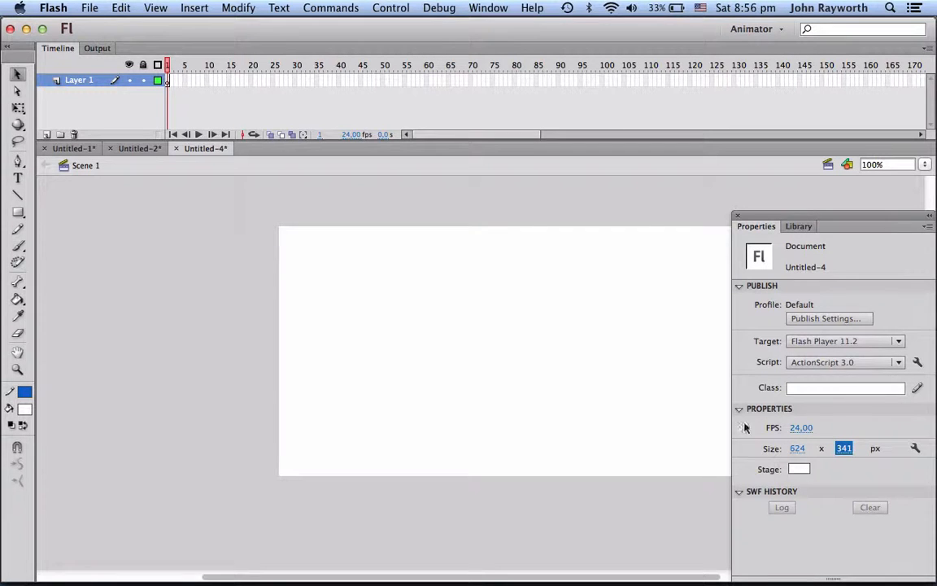
scroll(577, 421, "right", 5)
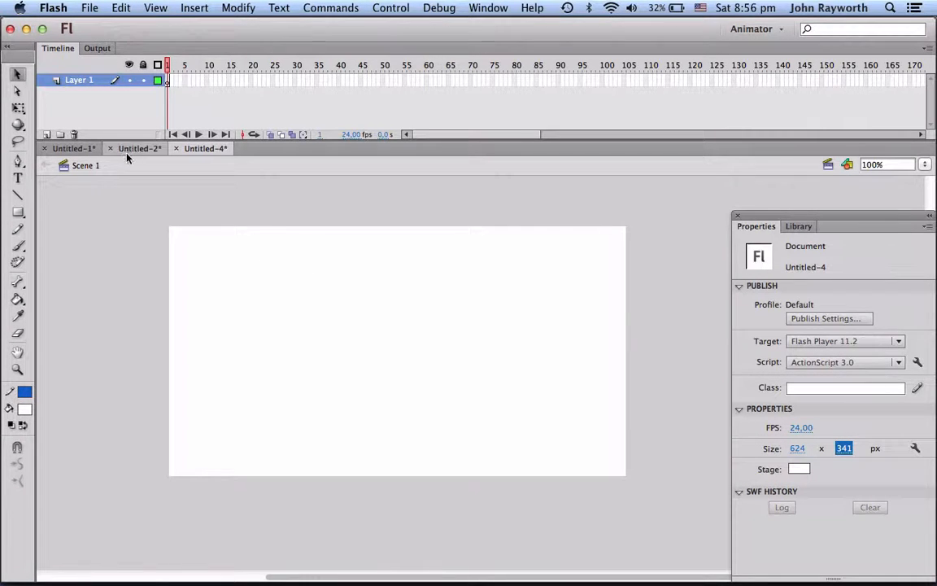
Copy the symbols Slideshow-1 to Slideshow-4 from Untitled-1's library into Untitled-4's library.
left_click(797, 226)
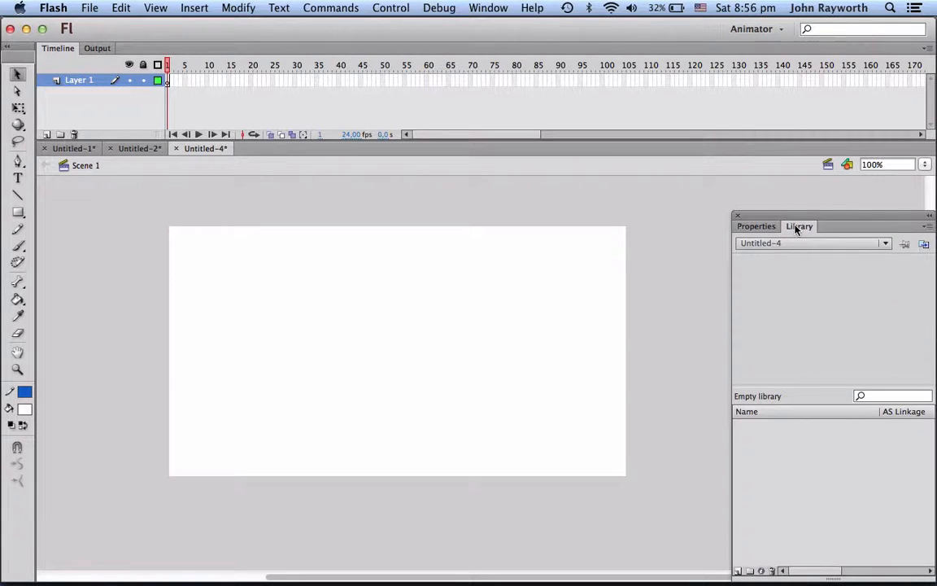
left_click(69, 153)
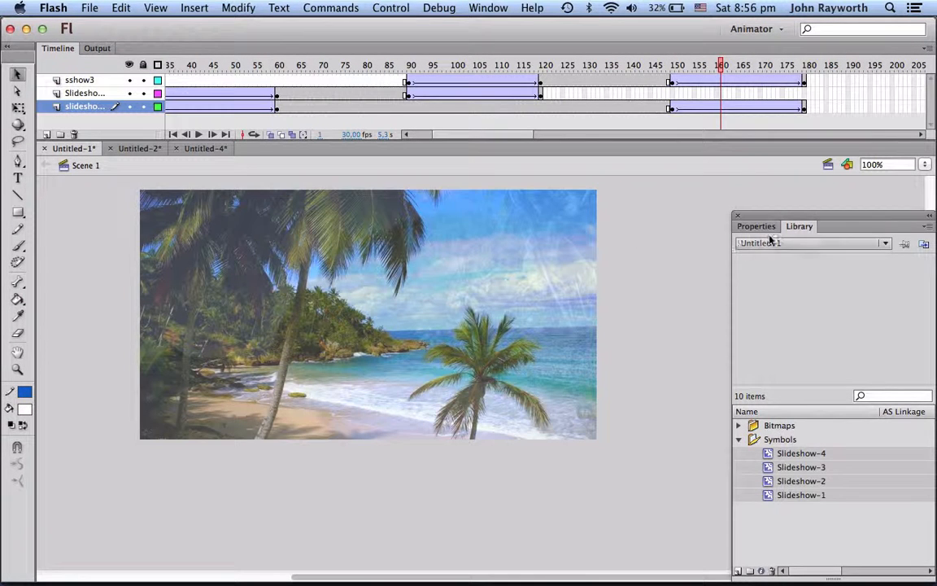
left_click(771, 454)
left_click(771, 495, "shift")
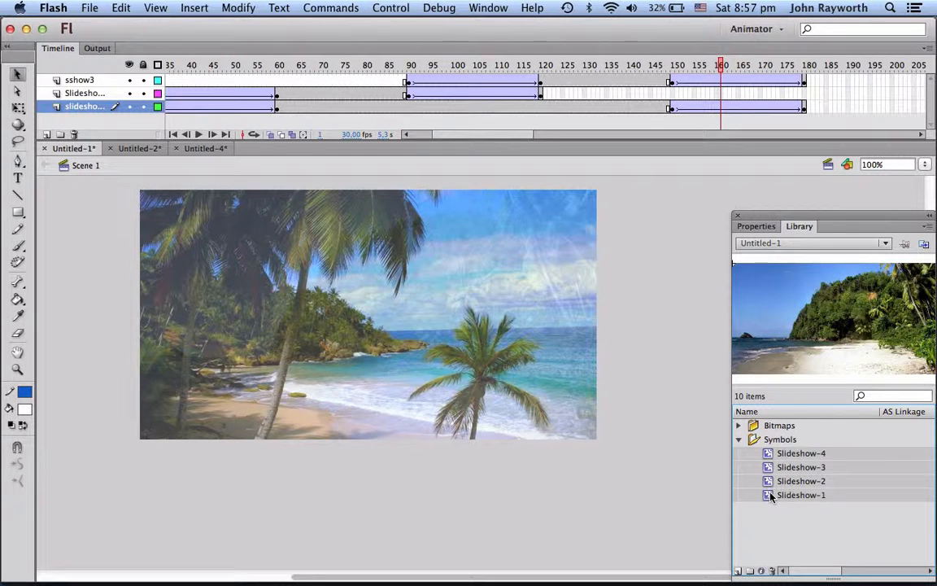
right_click(770, 495)
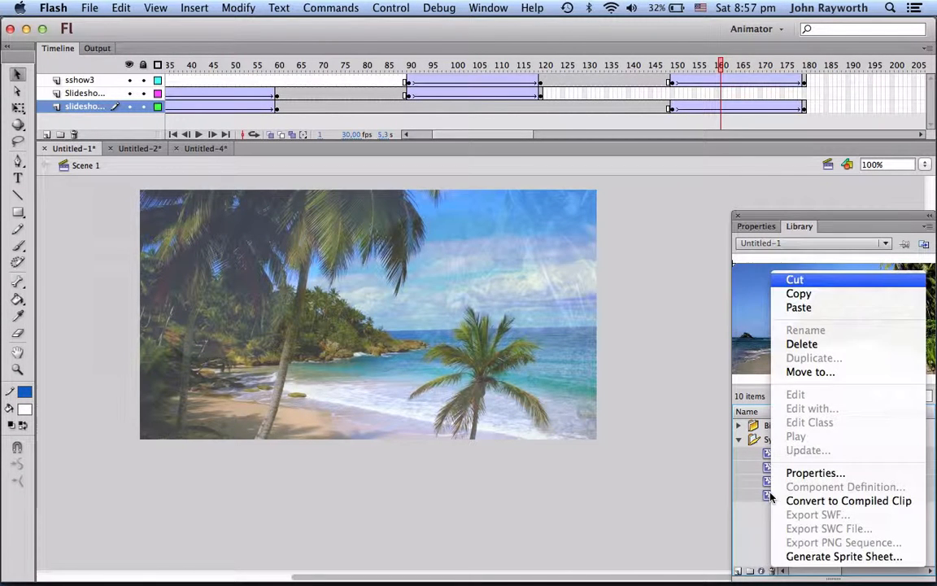
left_click(798, 295)
left_click(194, 149)
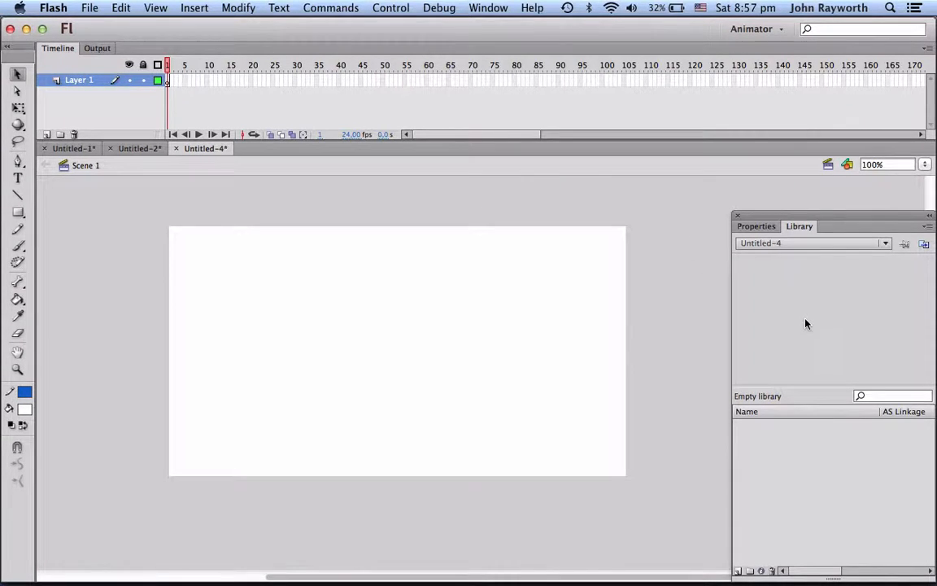
right_click(787, 463)
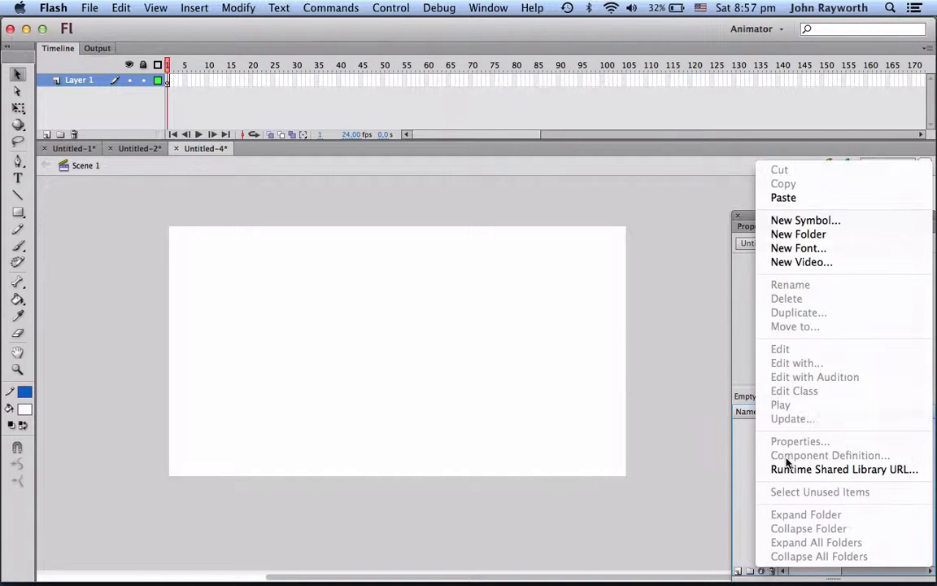
left_click(780, 197)
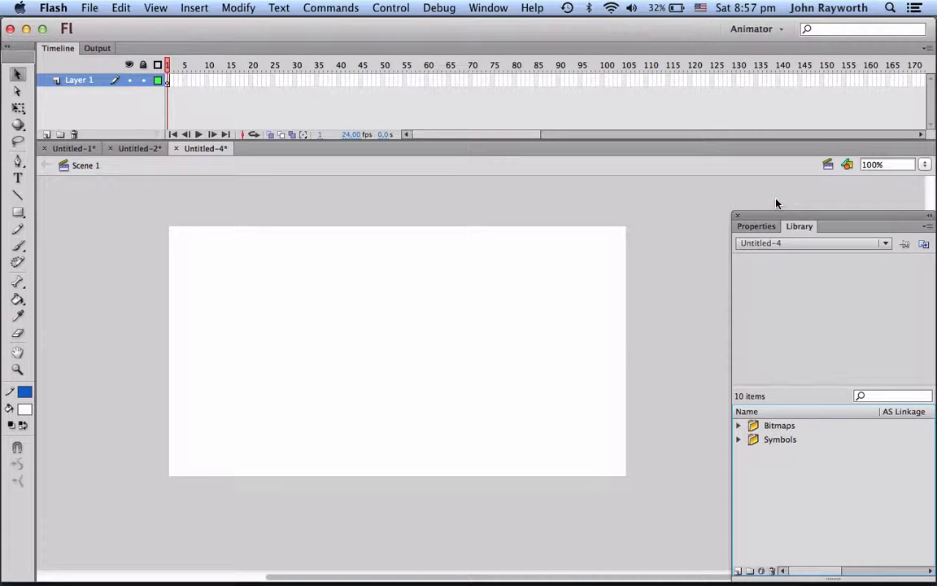
Place the Slideshow-1 symbol on the stage so it covers it exactly, and set the frame rate to 30 fps.
left_click(739, 439)
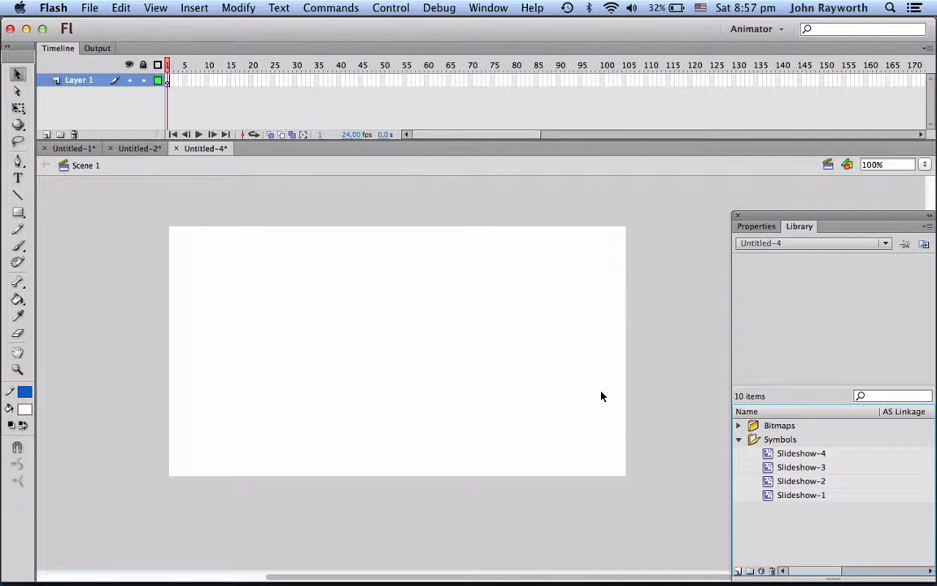
left_click_drag(767, 494, 367, 363)
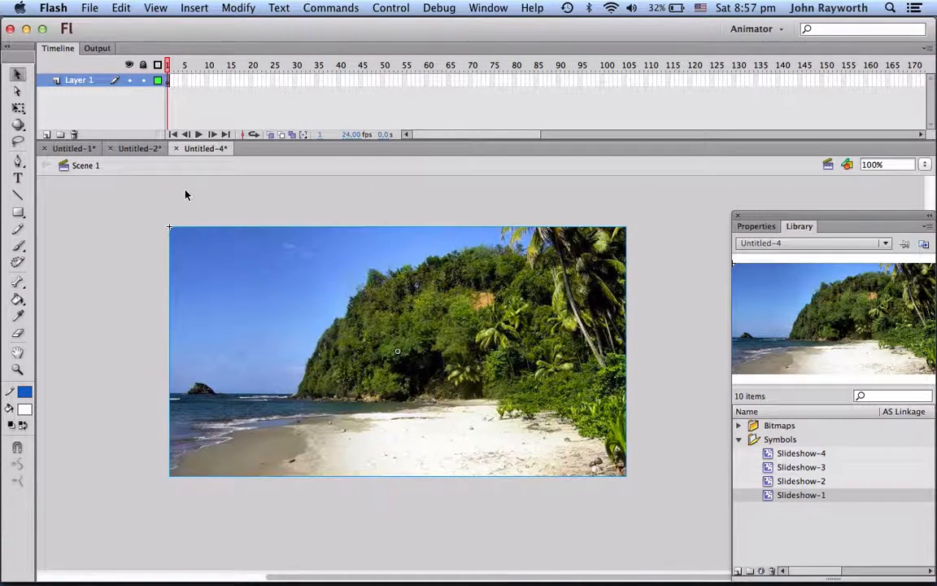
left_click(360, 135)
key("Return")
Insert a keyframe at frame 30 of Layer 1 and add a new layer above it.
left_click(295, 81)
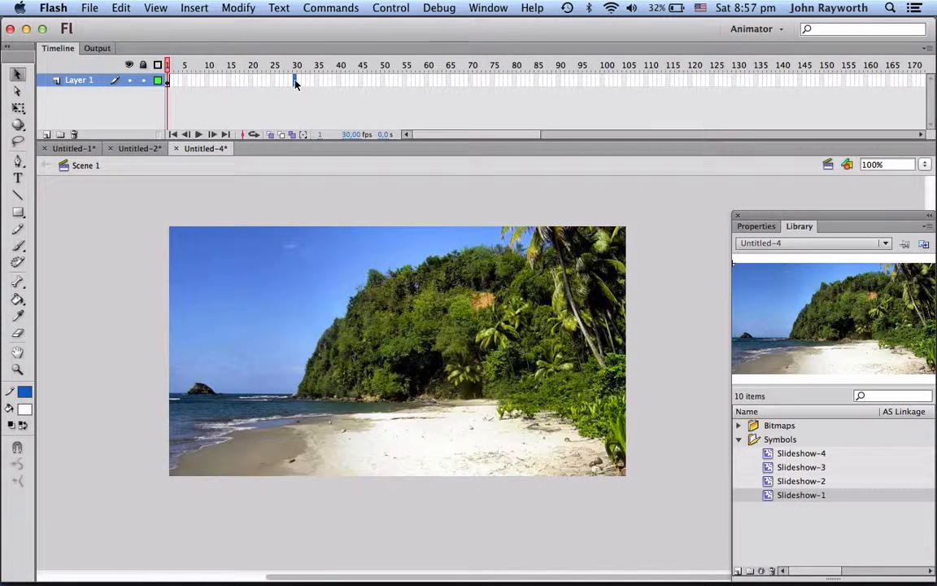
key("F6")
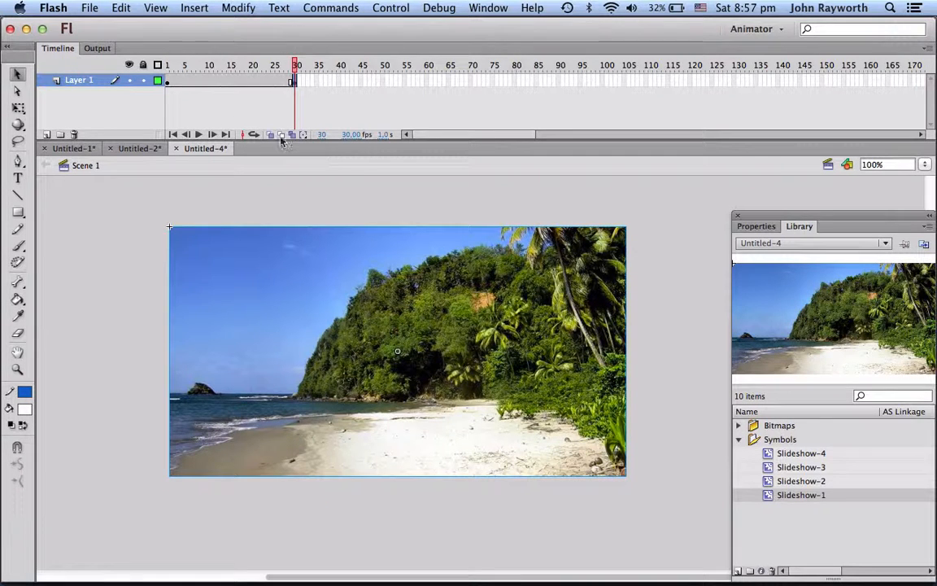
left_click(45, 134)
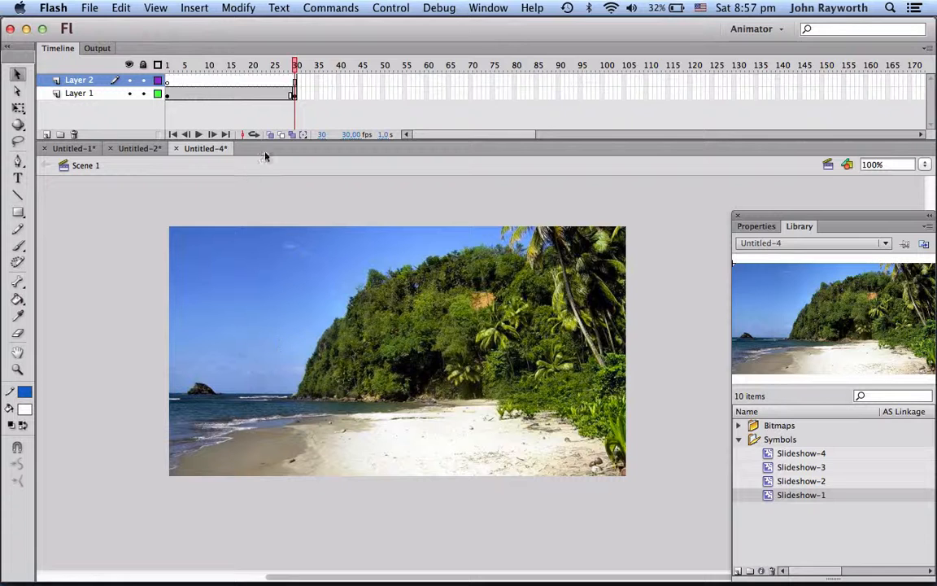
Apply an Alpha color effect of 0% to the Slideshow-1 instance at frame 1 of Layer 1.
left_click(166, 95)
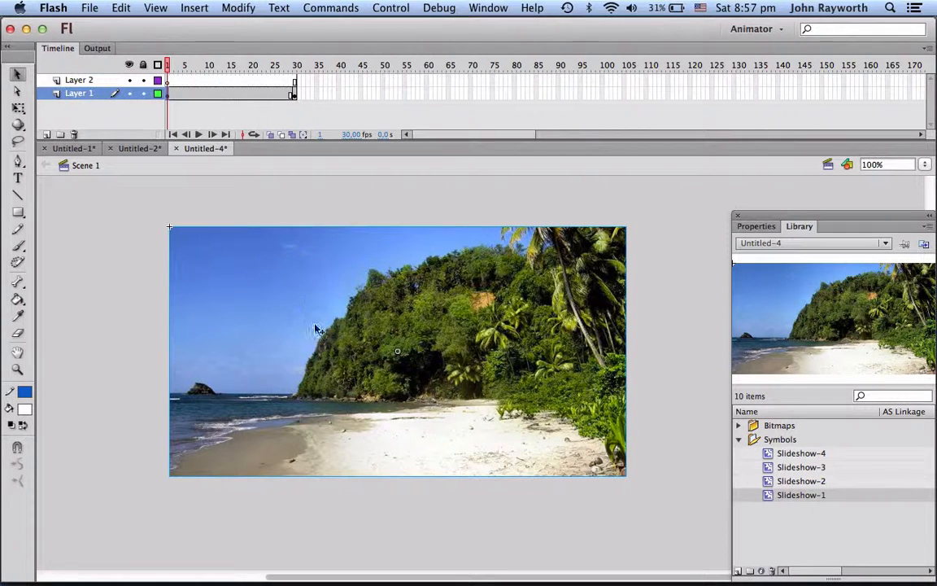
left_click(755, 226)
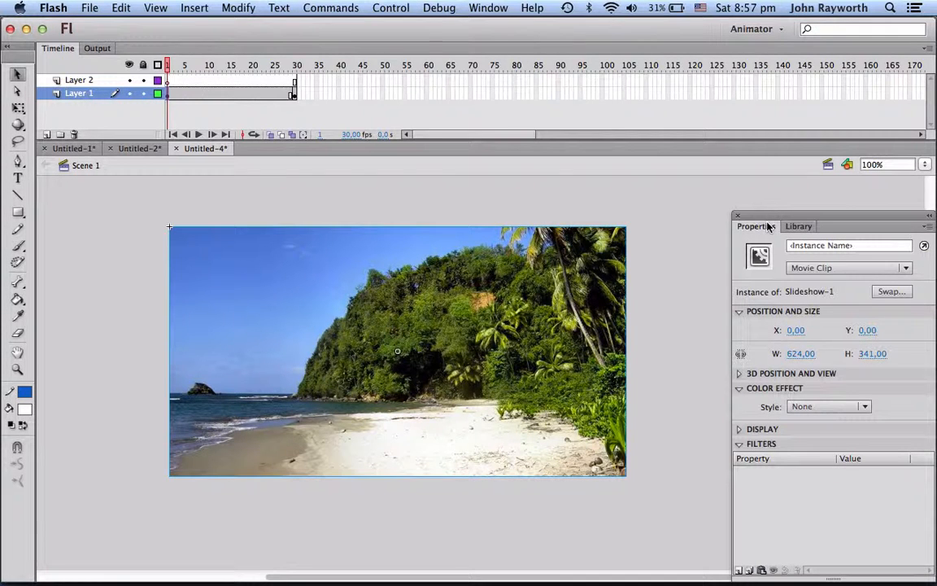
left_click(867, 407)
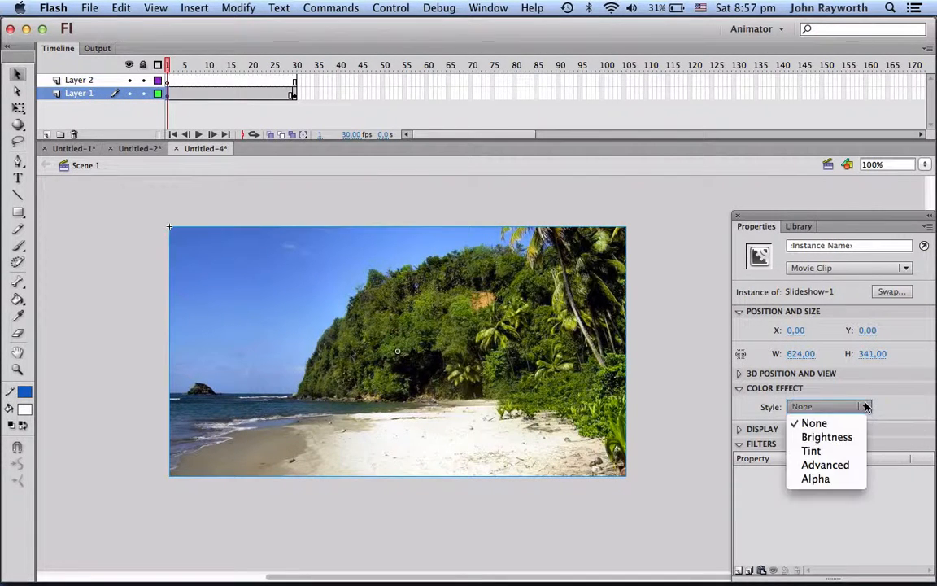
left_click(826, 480)
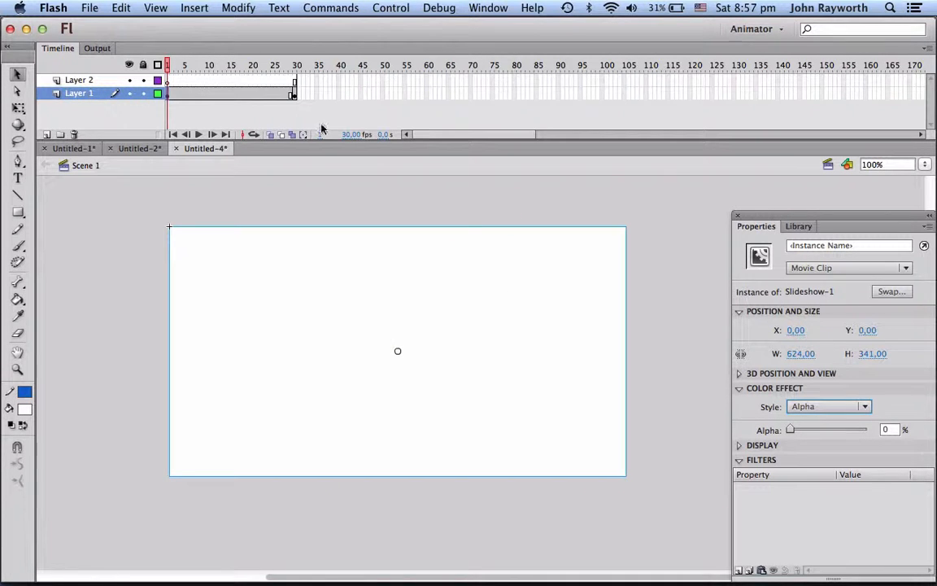
Apply an Alpha color effect of 100% to the Slideshow-1 instance at frame 30, and check Layer 1's first and last keyframes.
left_click(294, 95)
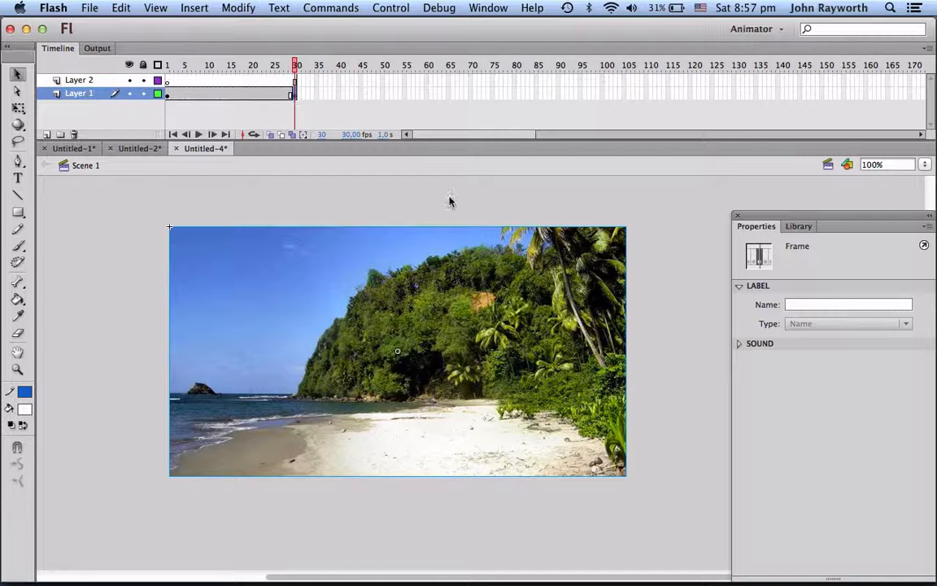
left_click(533, 306)
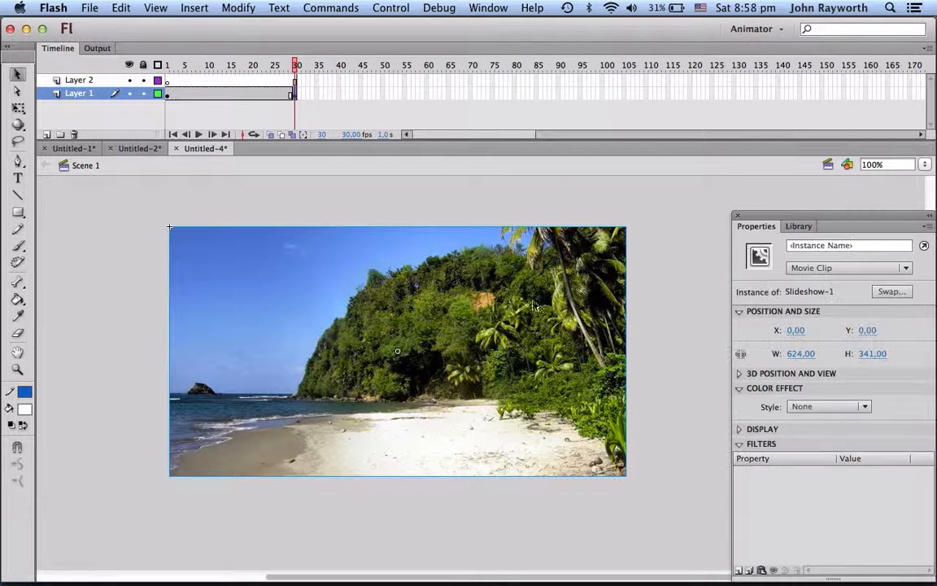
left_click(864, 407)
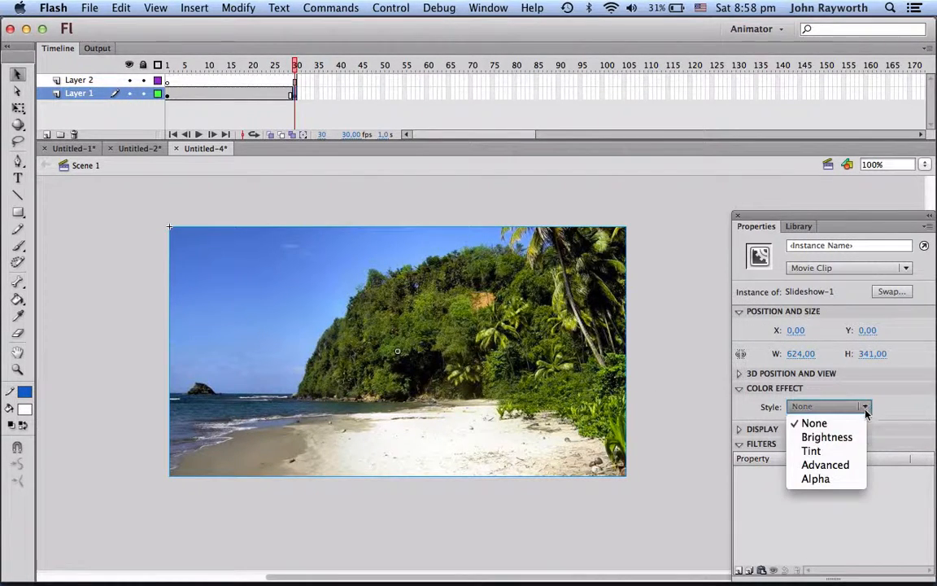
left_click(850, 486)
left_click(864, 430)
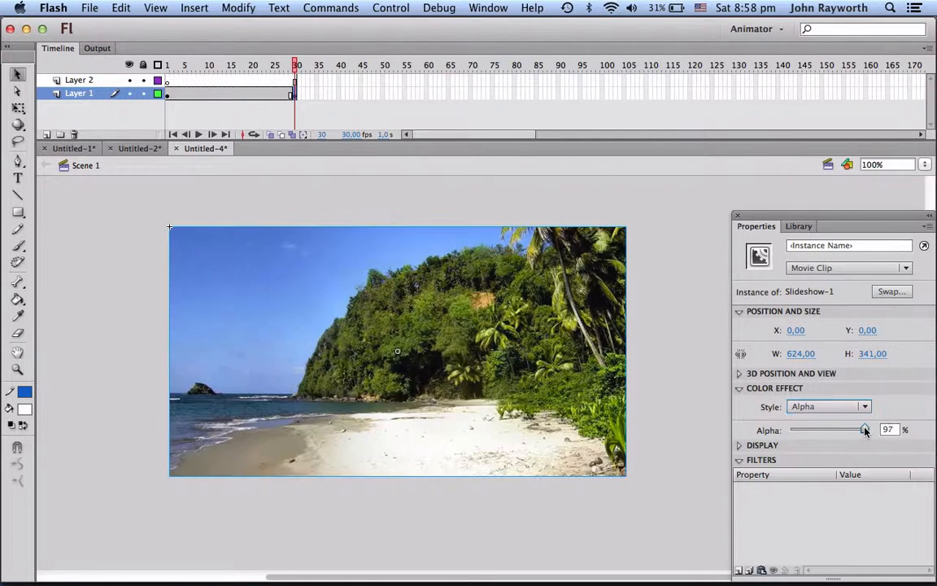
left_click_drag(865, 432, 870, 430)
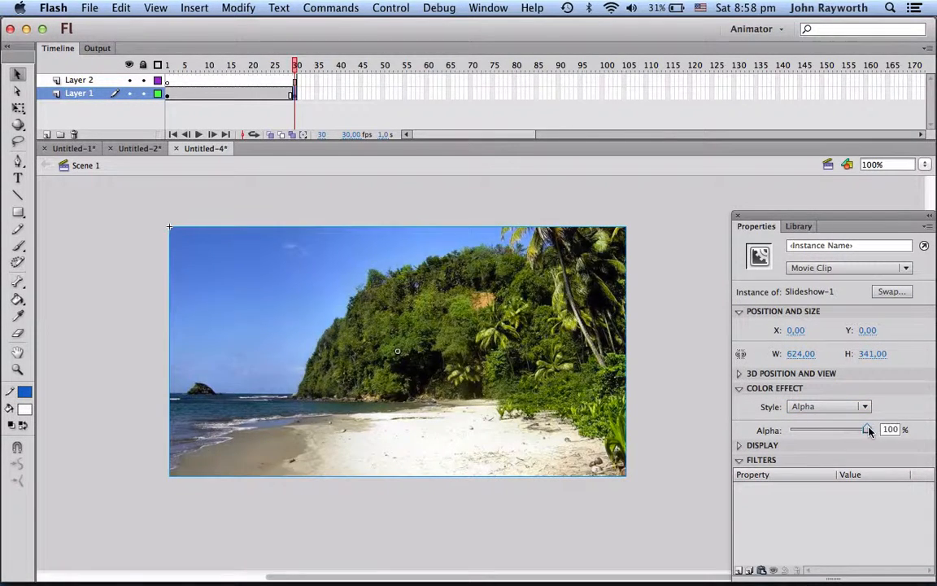
left_click(168, 94)
left_click(294, 95)
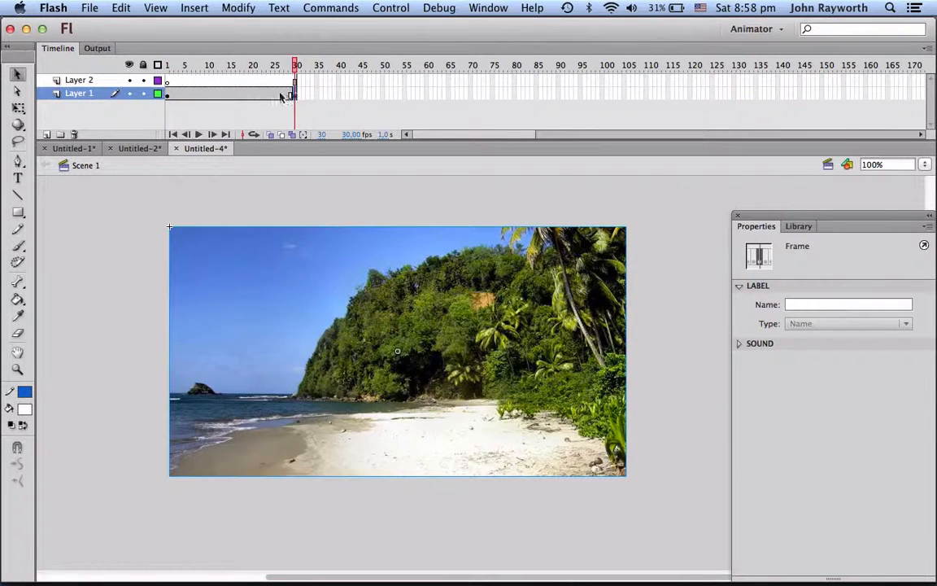
Create a classic tween between frames 1 and 30 of Layer 1, and insert a keyframe at frame 60 of that layer.
left_click(237, 94)
right_click(238, 95)
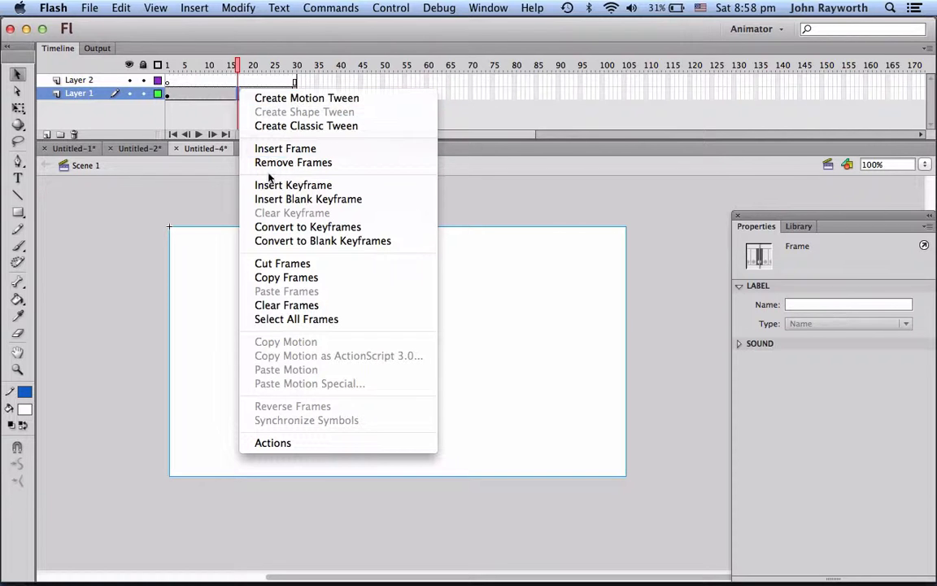
left_click(286, 126)
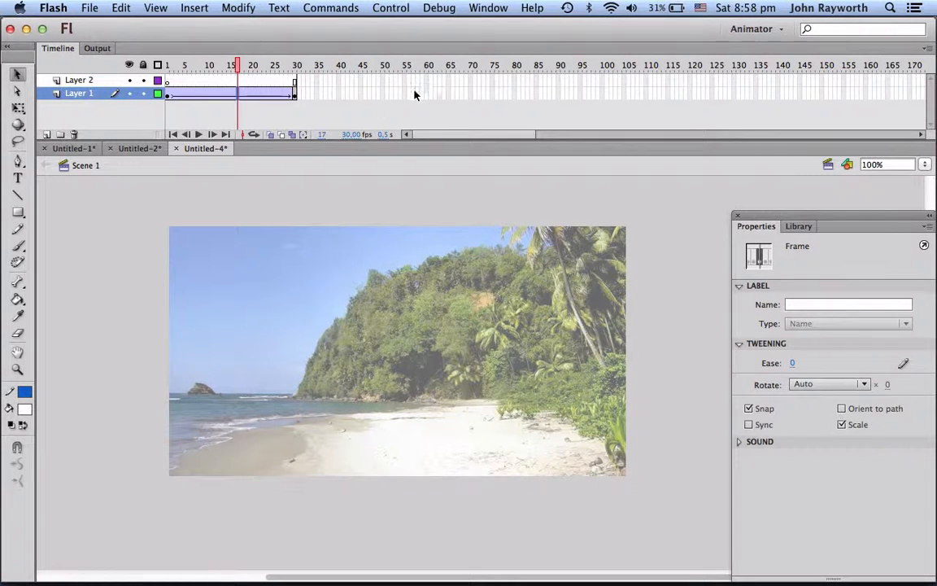
key("Return")
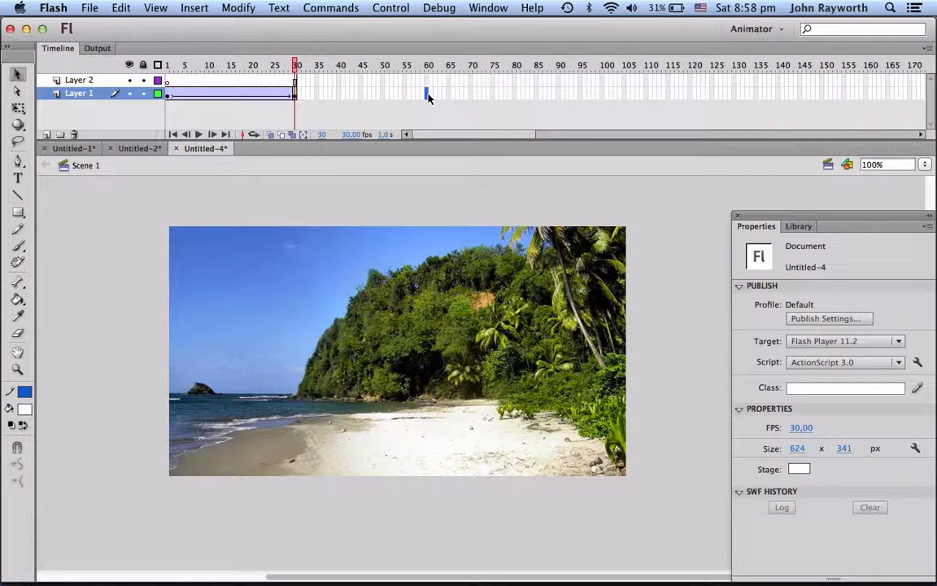
left_click(426, 94)
key("F6")
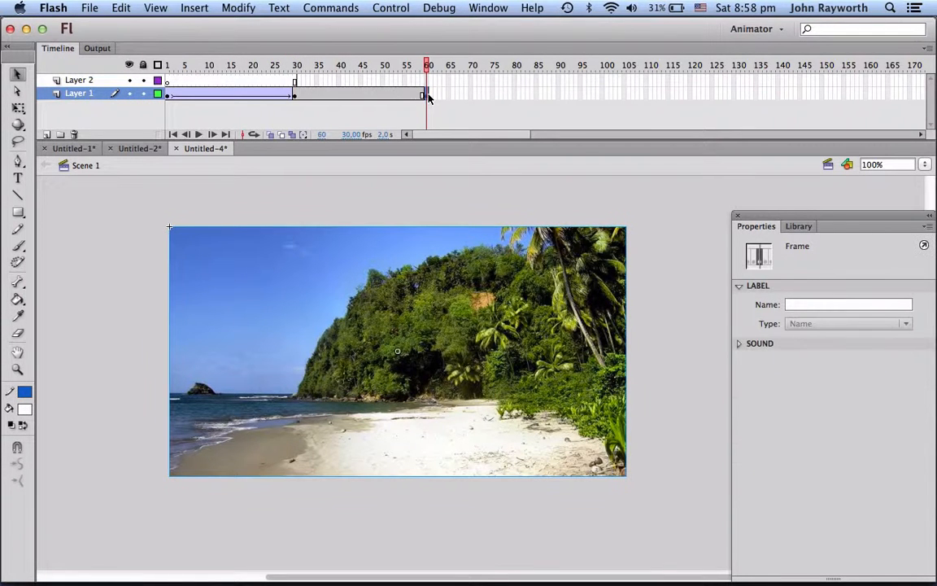
Place the Slideshow-2 symbol exactly over the stage on a keyframe at frame 30 of Layer 2, and insert another keyframe at frame 60.
left_click(296, 81)
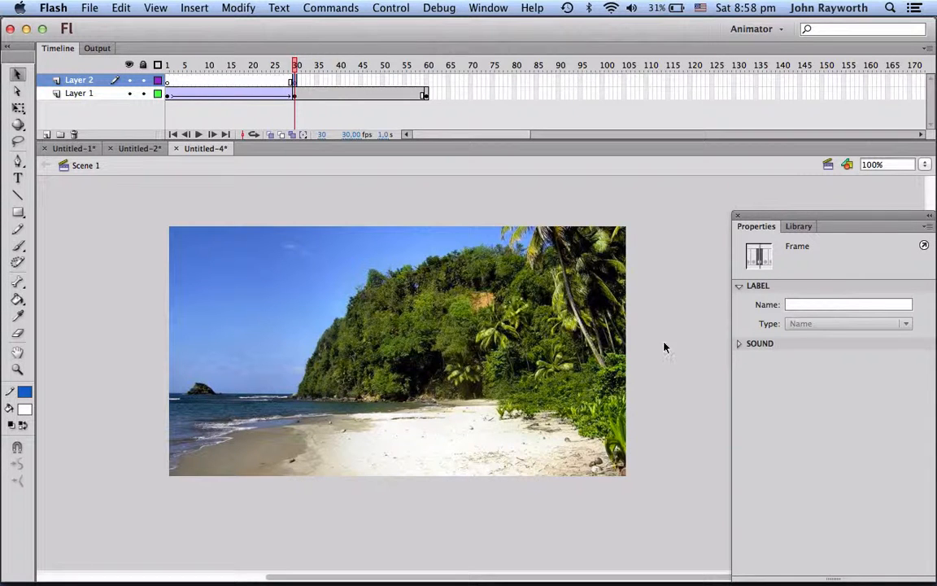
left_click(799, 227)
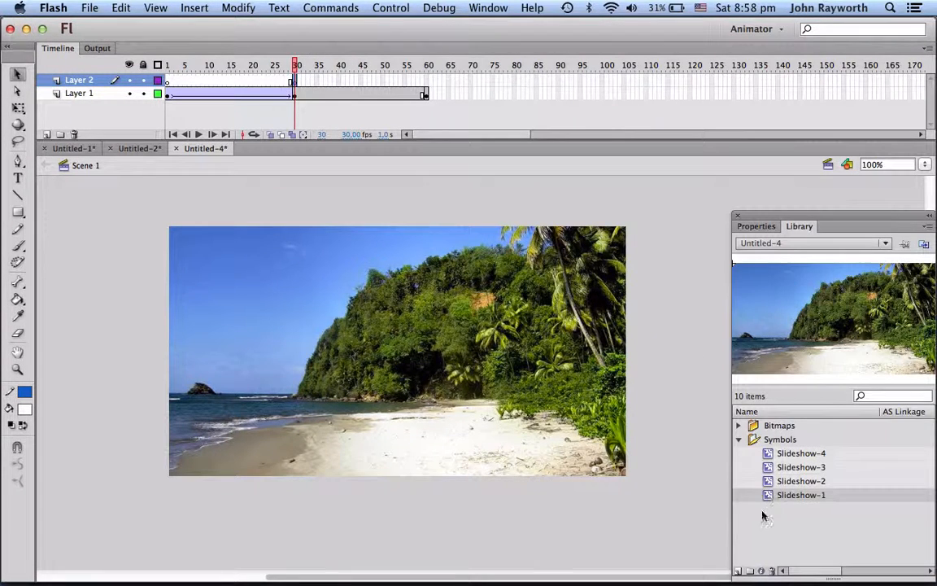
left_click_drag(769, 483, 360, 342)
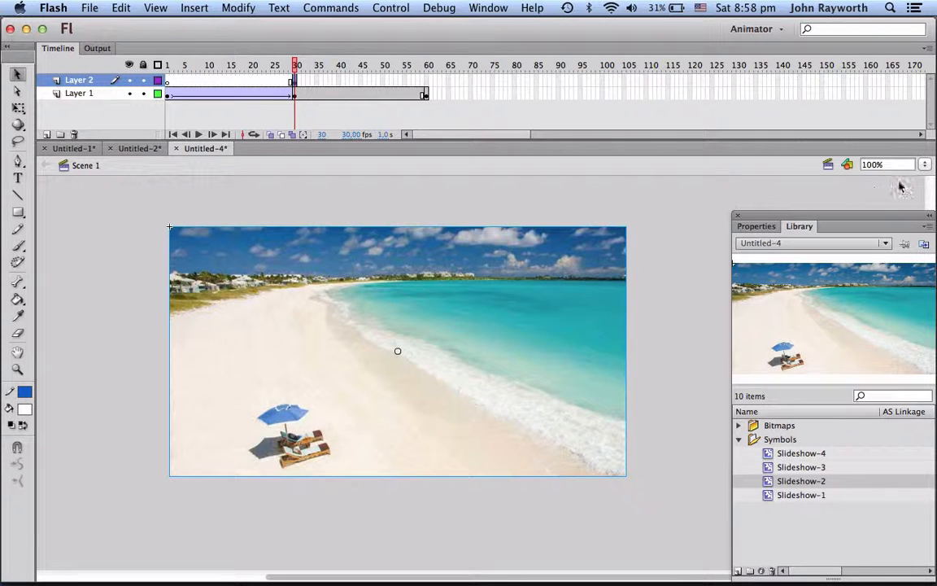
left_click(925, 165)
left_click(875, 151)
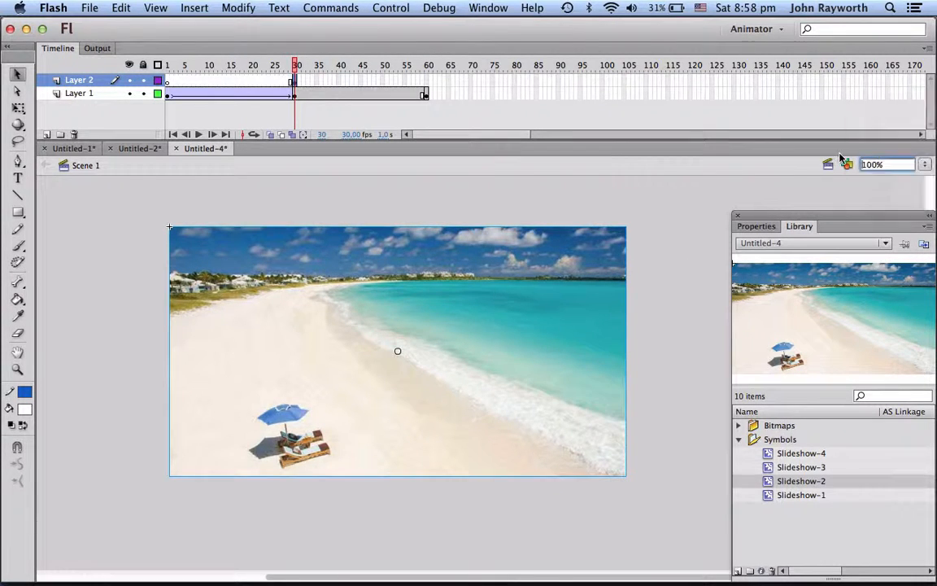
left_click(424, 95)
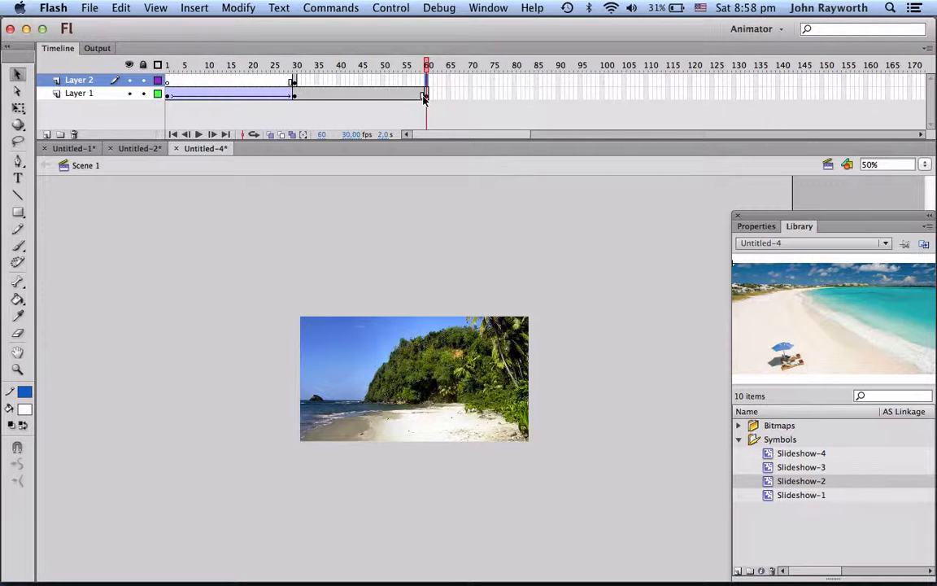
key("F6")
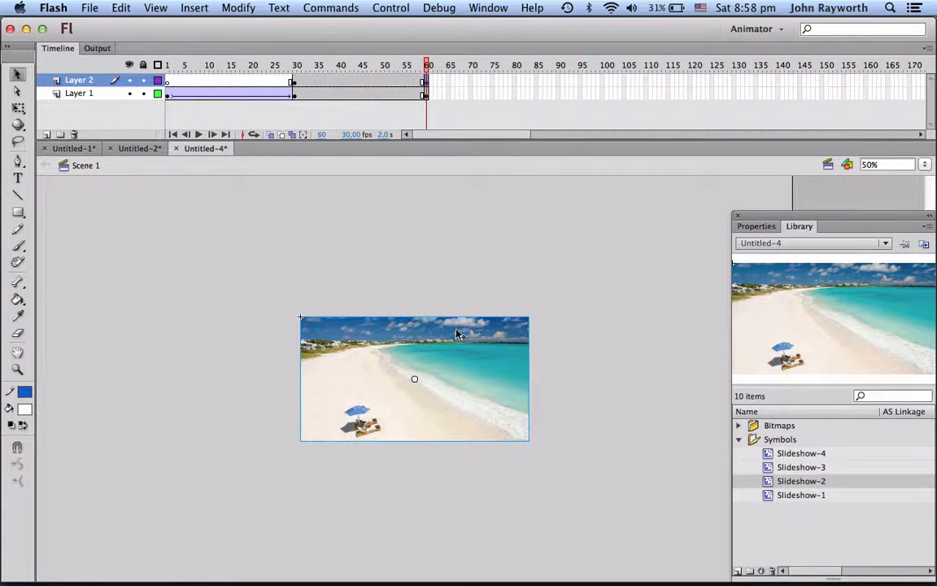
Move the transformation point of Slideshow-2 at frame 30 to its bottom-left corner and rotate the picture 90° counterclockwise off the stage.
left_click(293, 83)
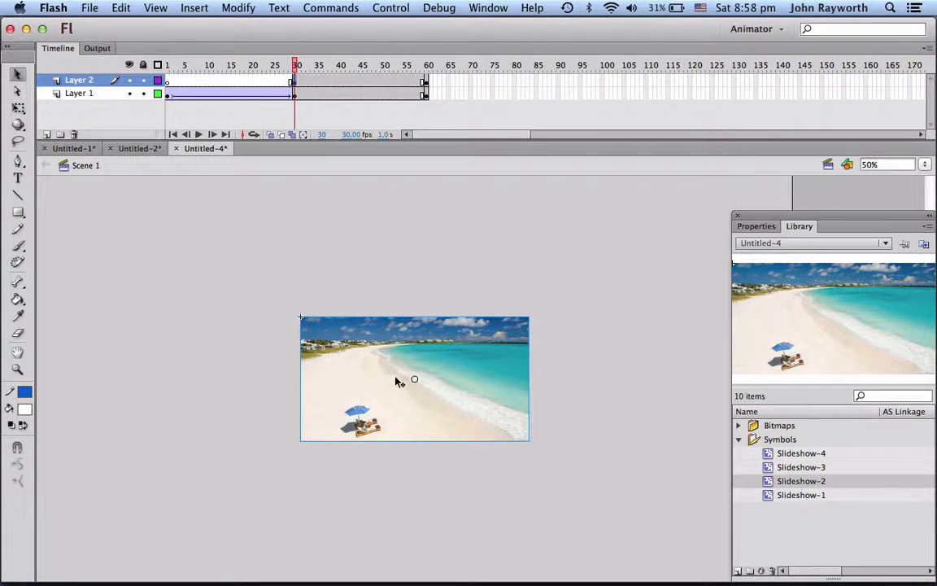
left_click(18, 107)
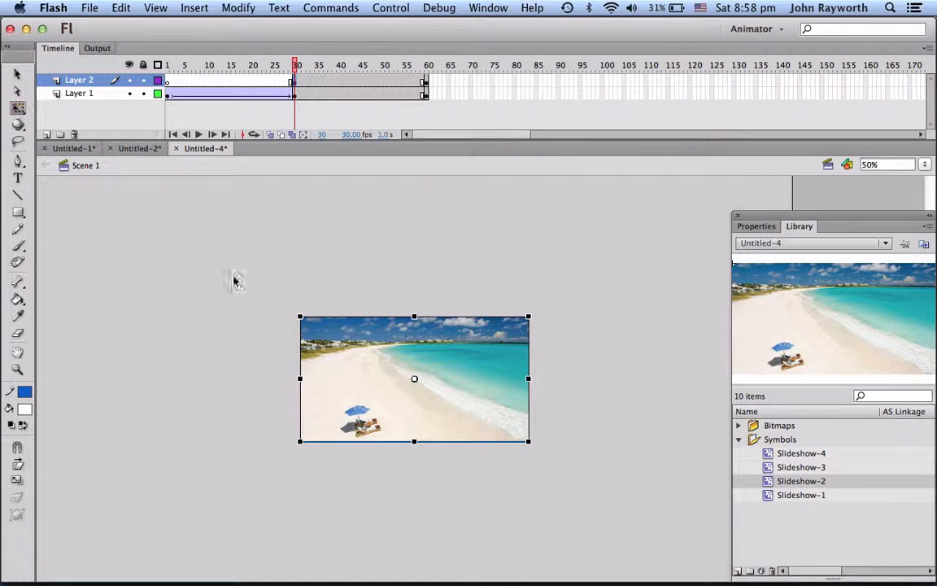
mouse_move(294, 327)
left_mouse_down()
mouse_move(278, 345)
mouse_move(281, 372)
mouse_move(275, 254)
mouse_move(272, 310)
mouse_move(277, 258)
mouse_move(283, 323)
left_mouse_up()
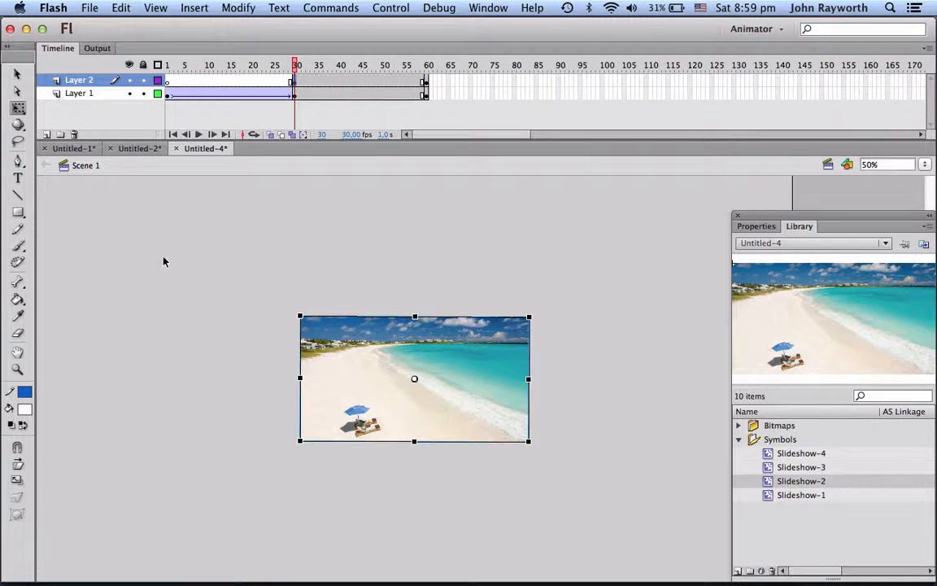
left_click(17, 73)
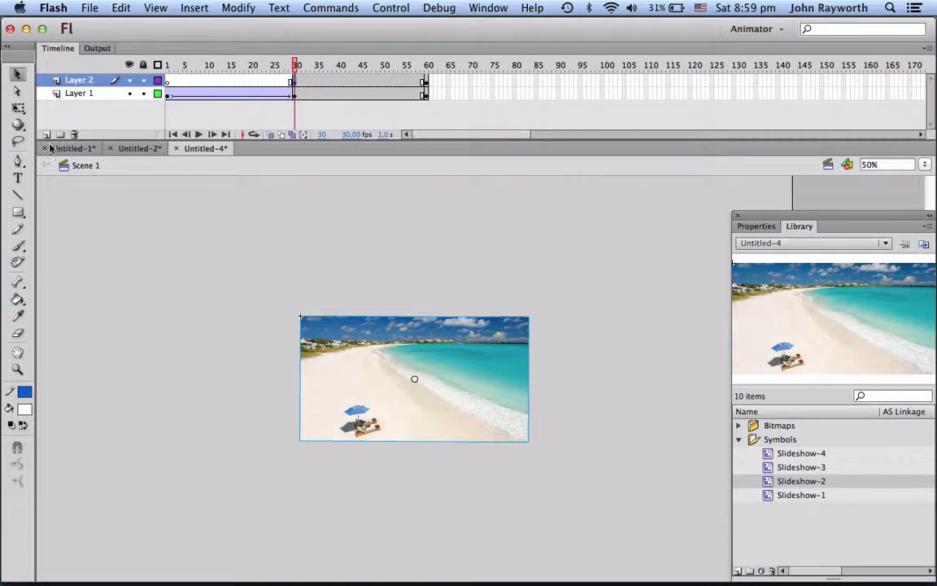
left_click(17, 108)
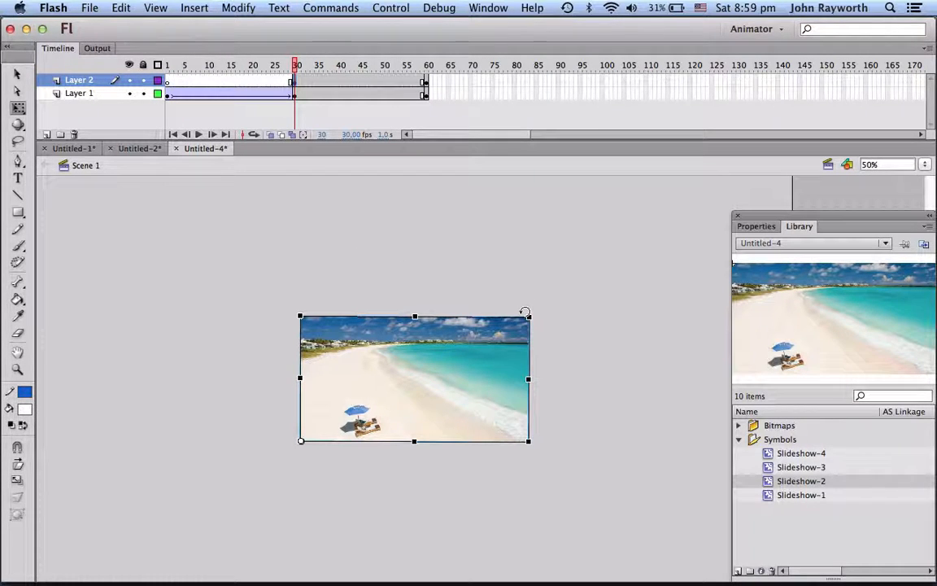
left_click_drag(525, 311, 240, 198)
left_click_drag(218, 198, 154, 214)
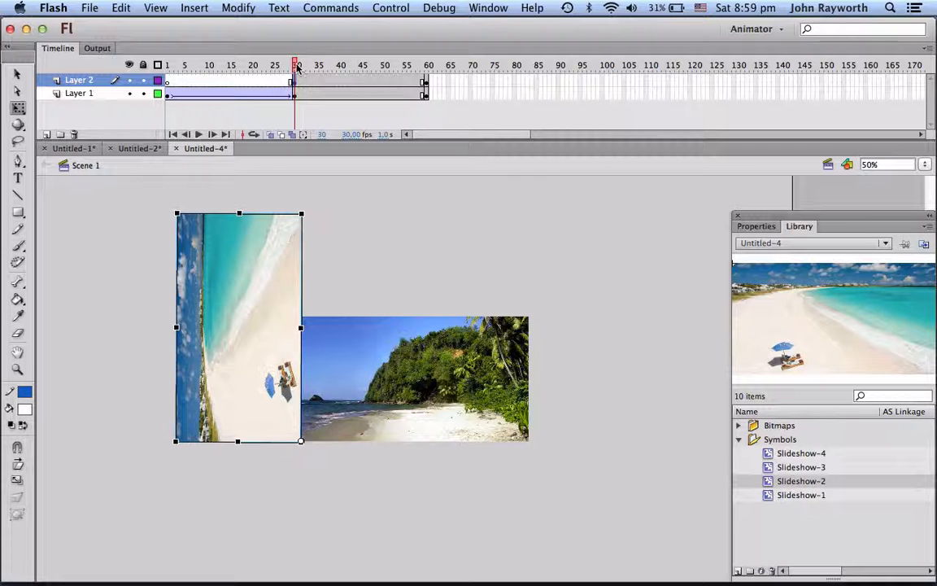
Create a classic tween between frames 30 and 60 of Layer 2 and scrub through the rotation.
left_click_drag(298, 68, 370, 67)
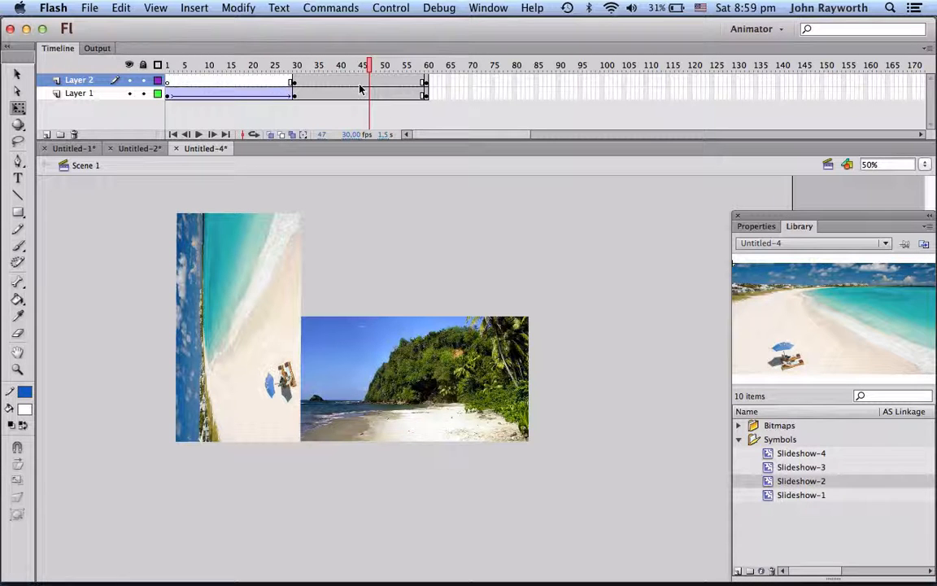
right_click(366, 83)
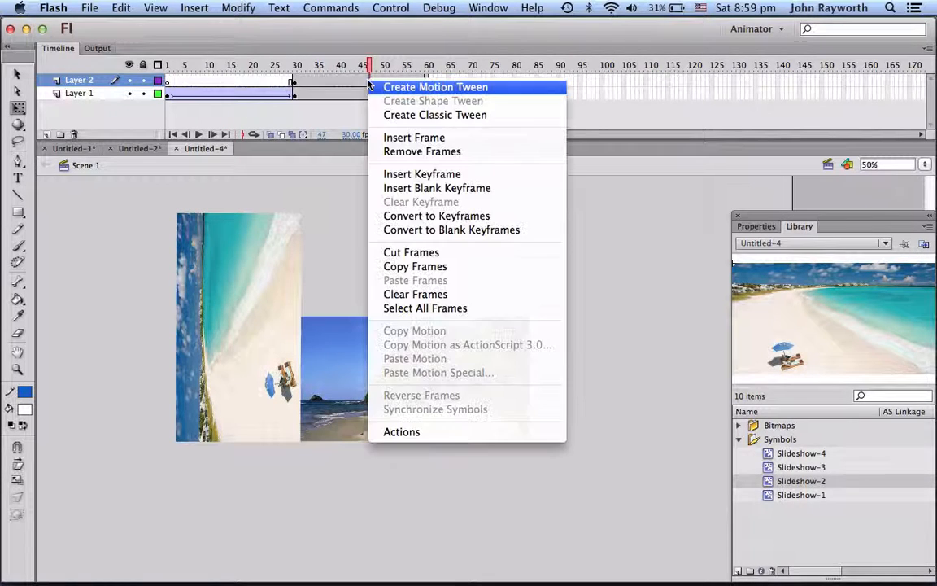
left_click(392, 116)
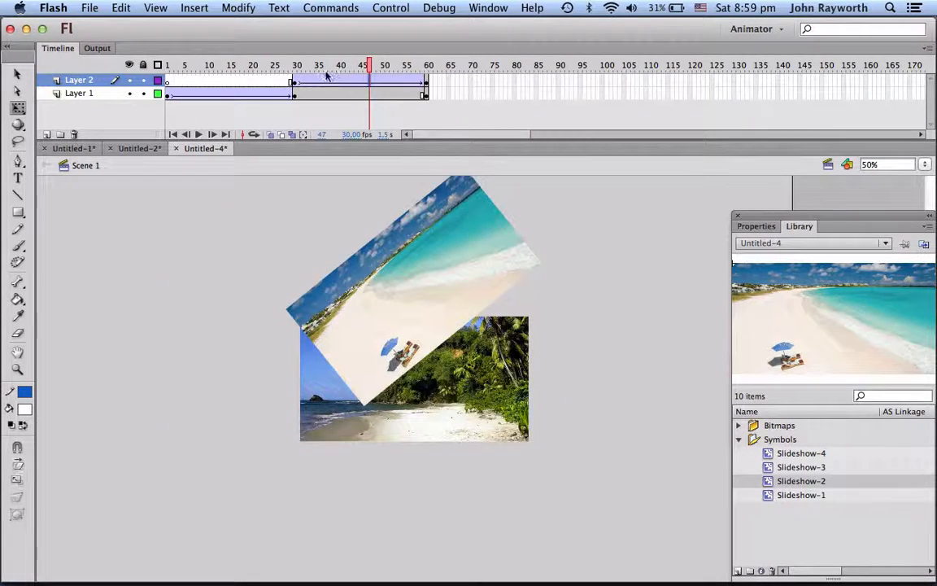
left_click_drag(256, 65, 363, 69)
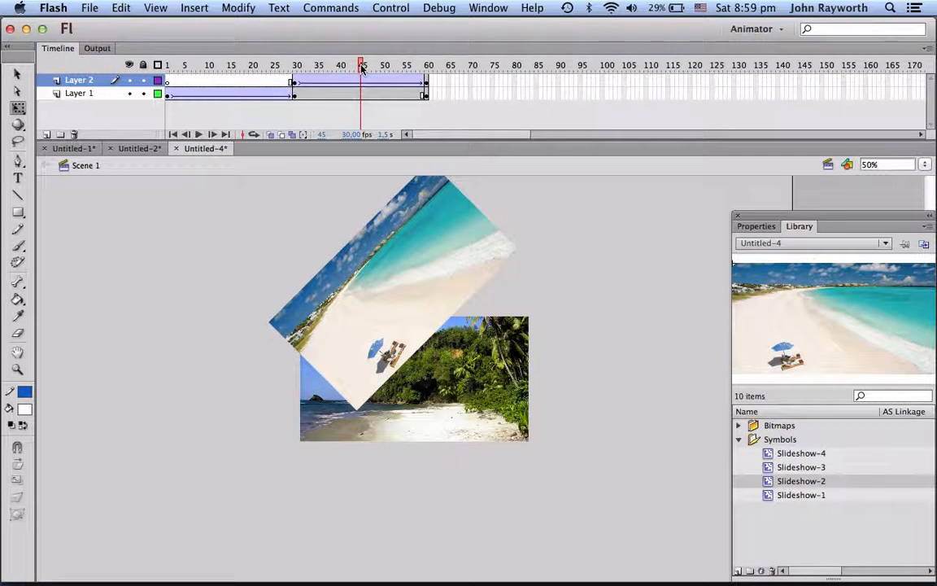
Move the transformation point of Slideshow-2 at frame 60 to its bottom-left corner, and preview the rotation on the timeline and as a test movie.
left_click(295, 84)
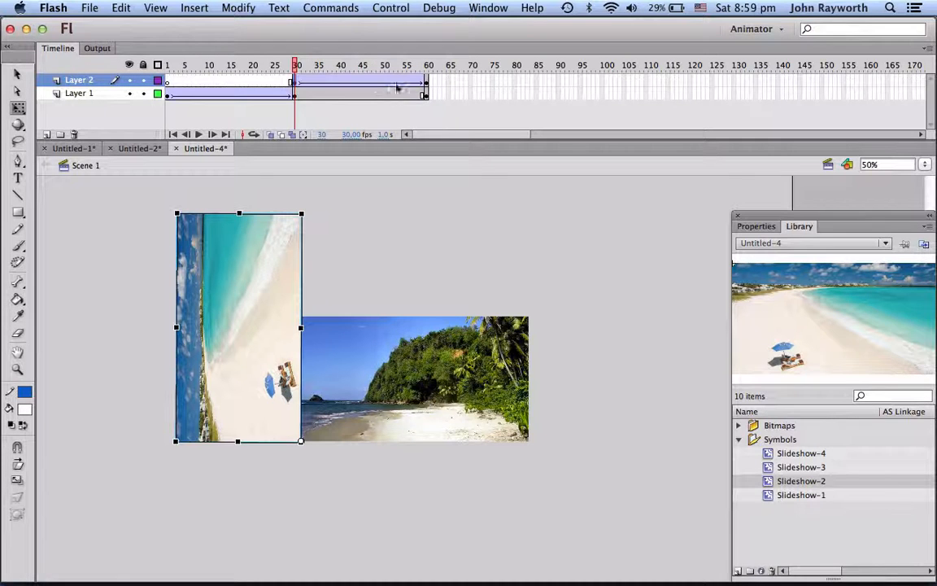
left_click(427, 85)
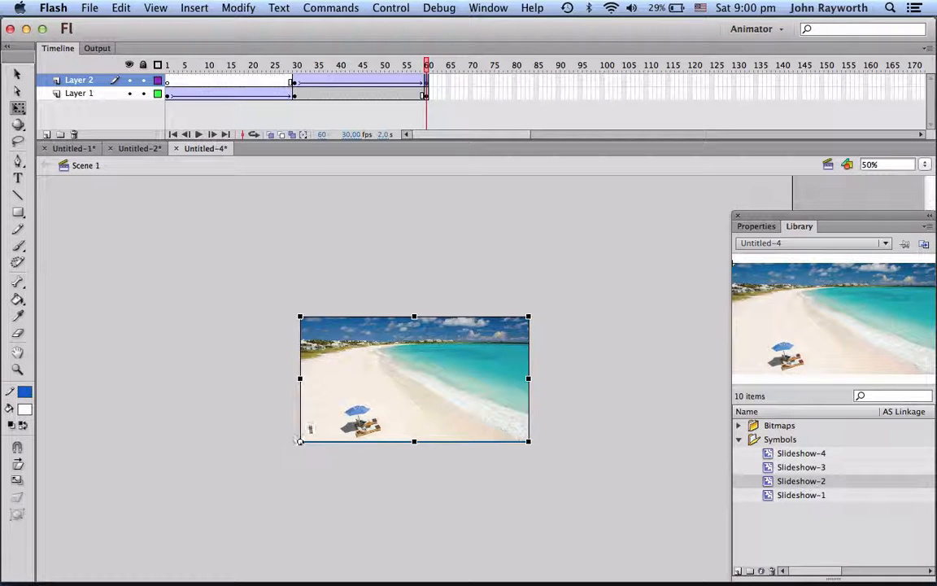
left_click(295, 68)
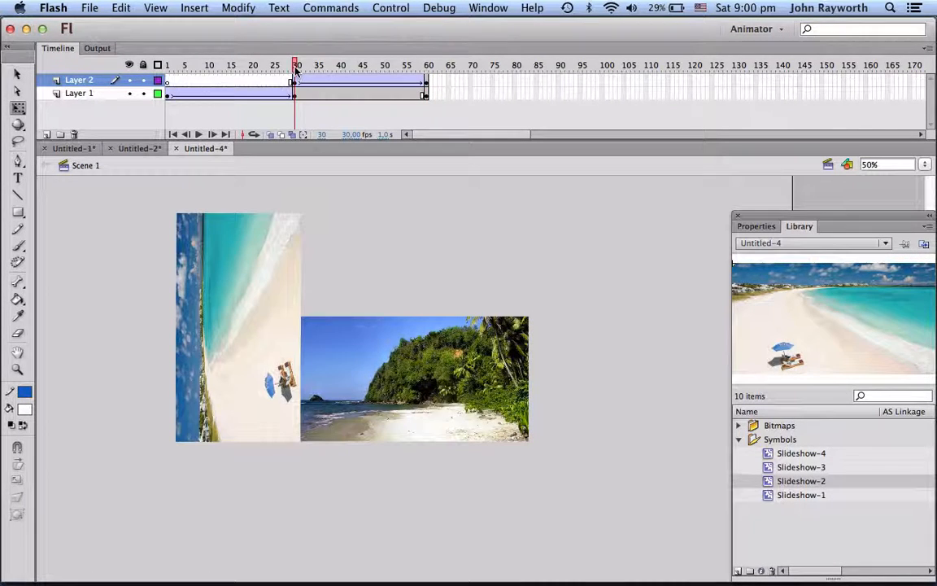
left_click(428, 66)
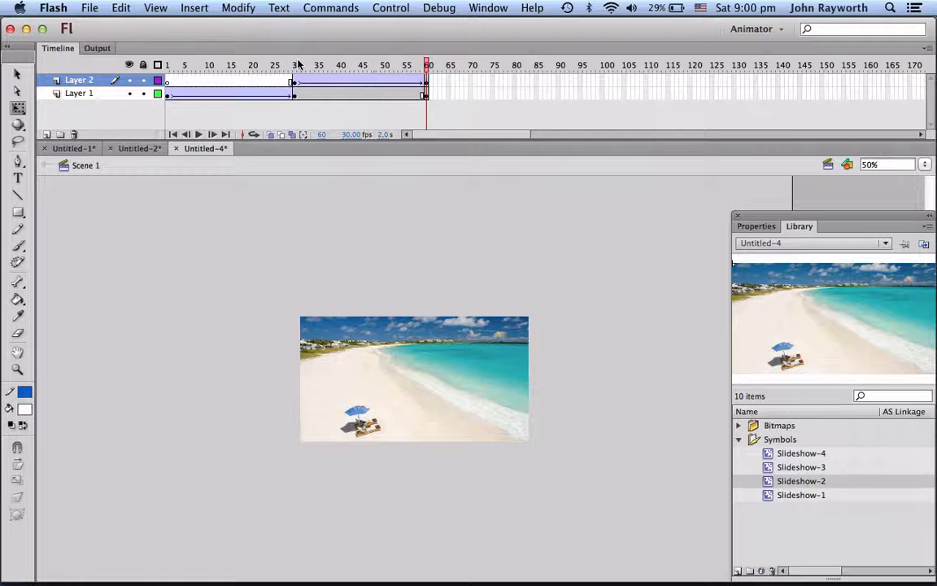
left_click_drag(299, 65, 439, 80)
key("super+Return")
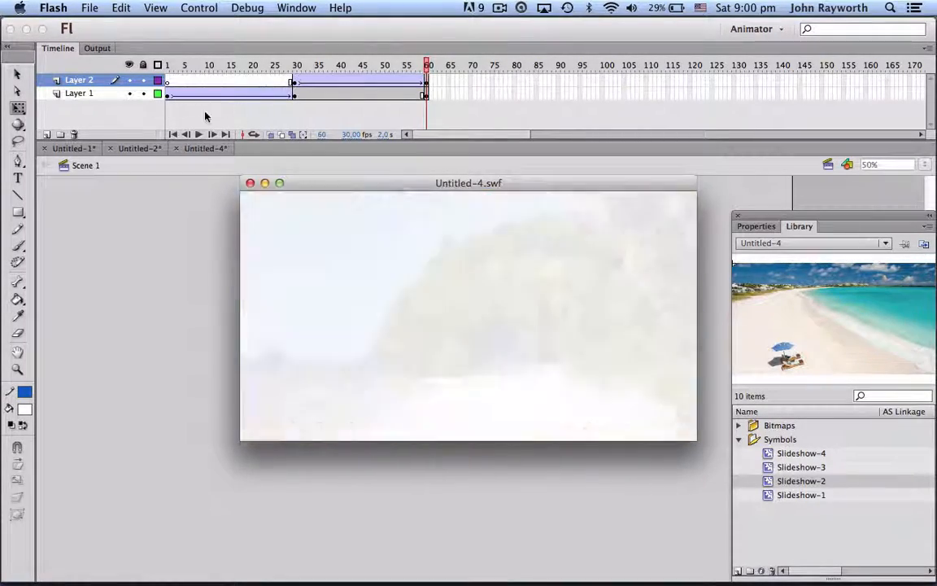
left_click(251, 183)
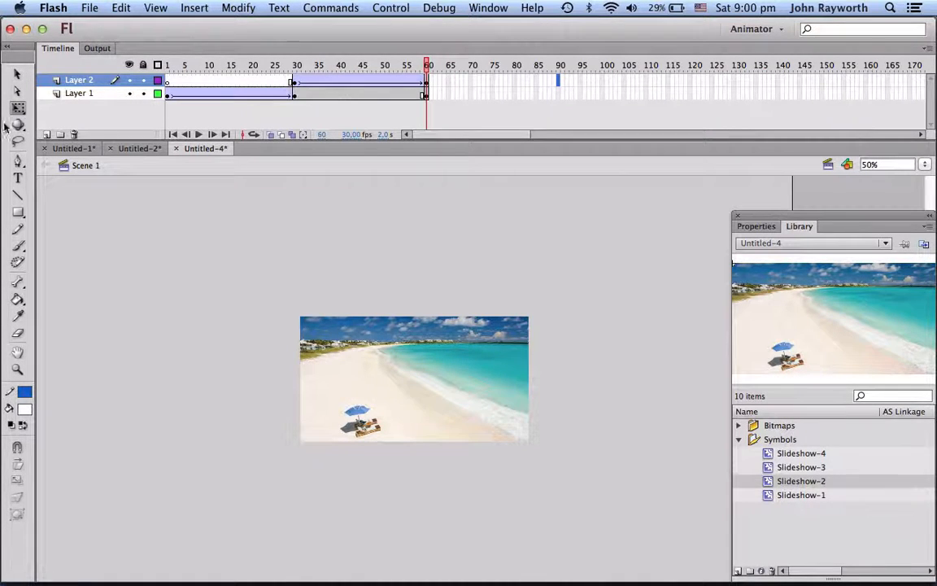
Add Layer 3 with the Slideshow-3 symbol placed exactly over the stage at frame 60, and insert a keyframe at frame 90.
left_click(46, 134)
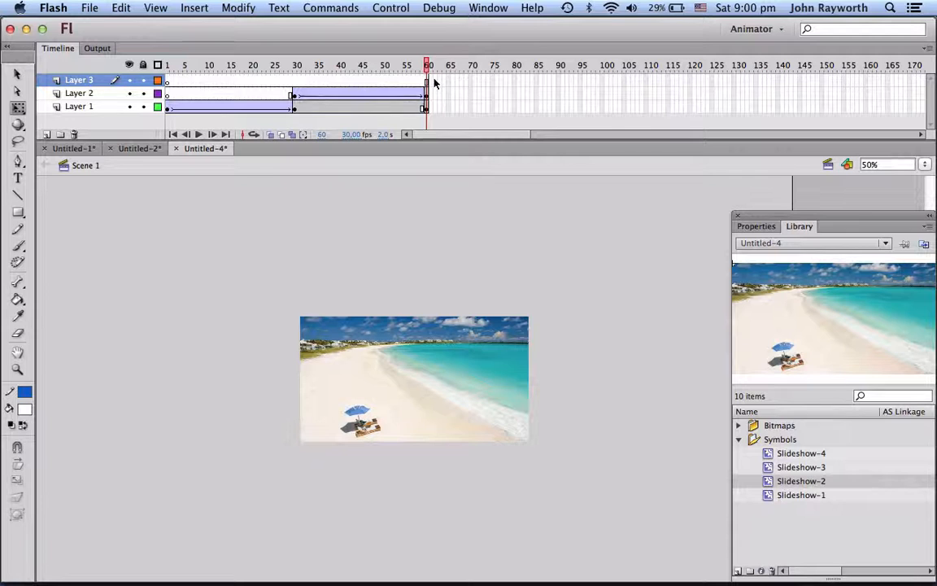
left_click(427, 81)
left_click_drag(790, 467, 470, 387)
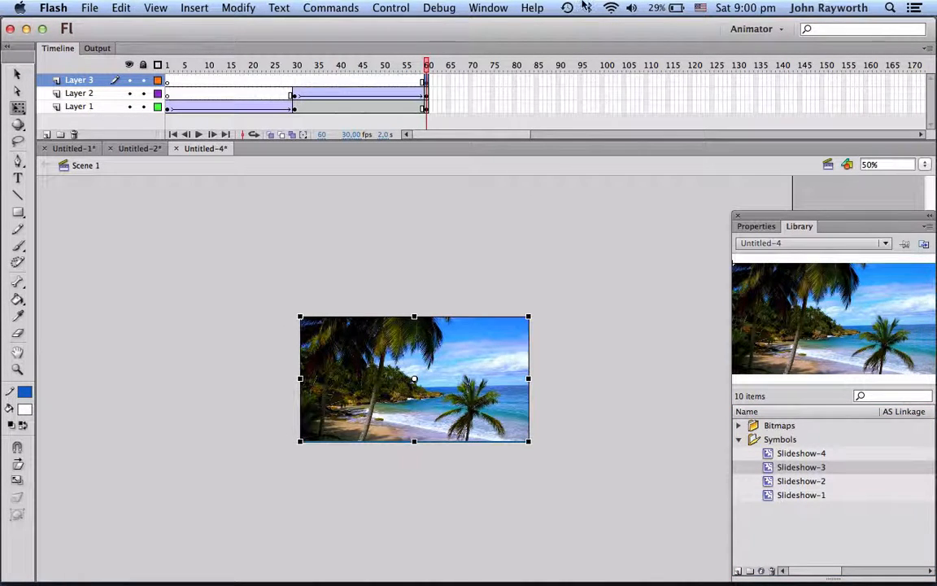
left_click(558, 81)
key("F5")
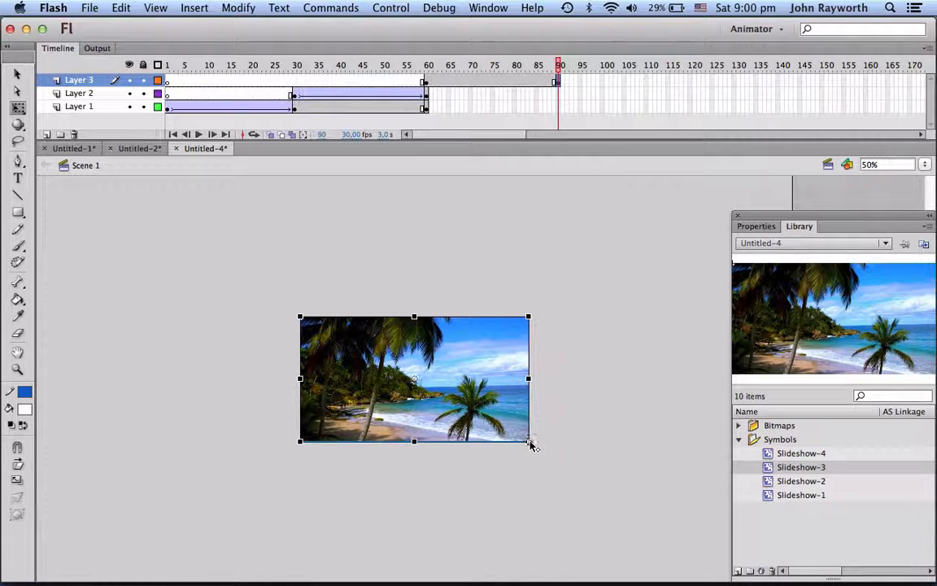
Rotate Slideshow-3 at frame 60 by 90° clockwise about its bottom-right corner, and create a classic tween to frame 90 of Layer 3.
left_click(426, 83)
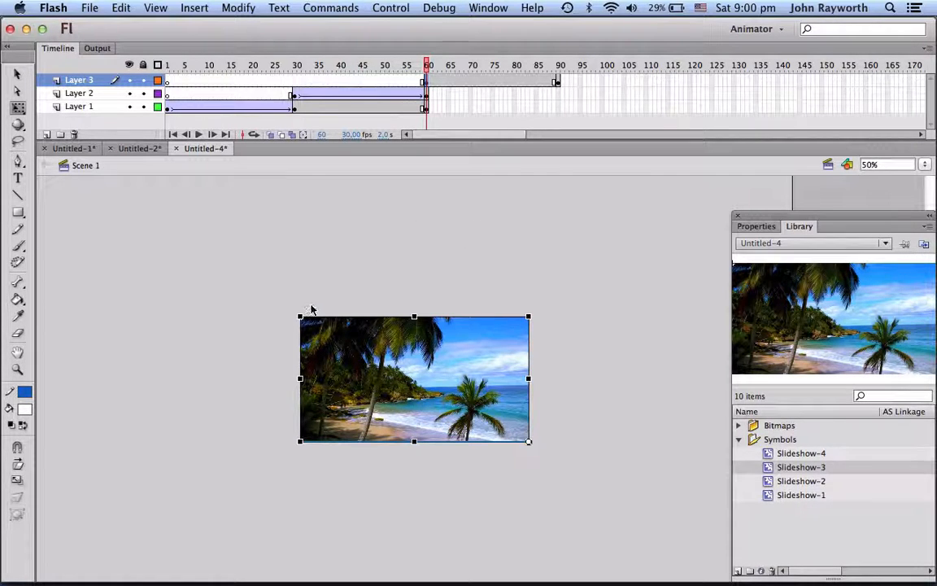
left_click_drag(311, 307, 656, 241)
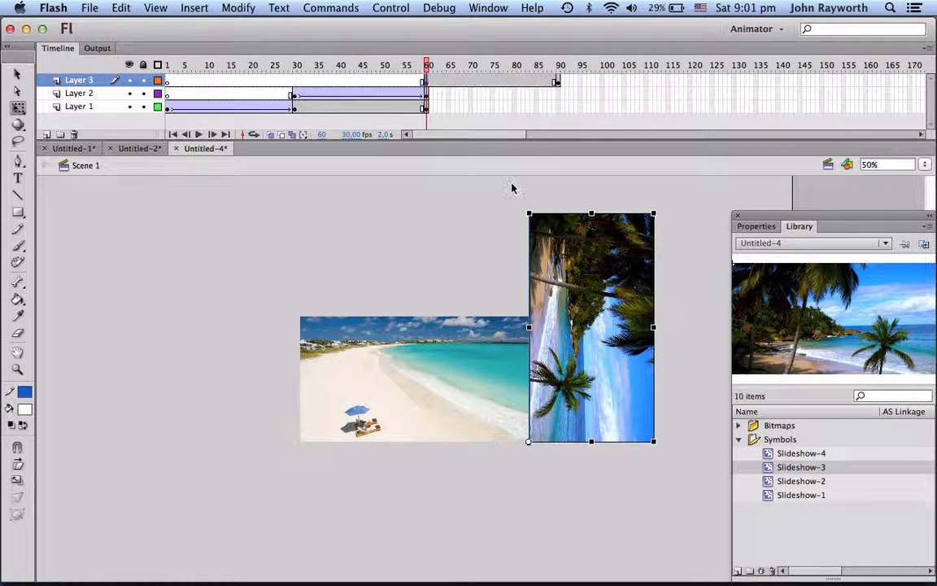
left_click(479, 80)
right_click(478, 81)
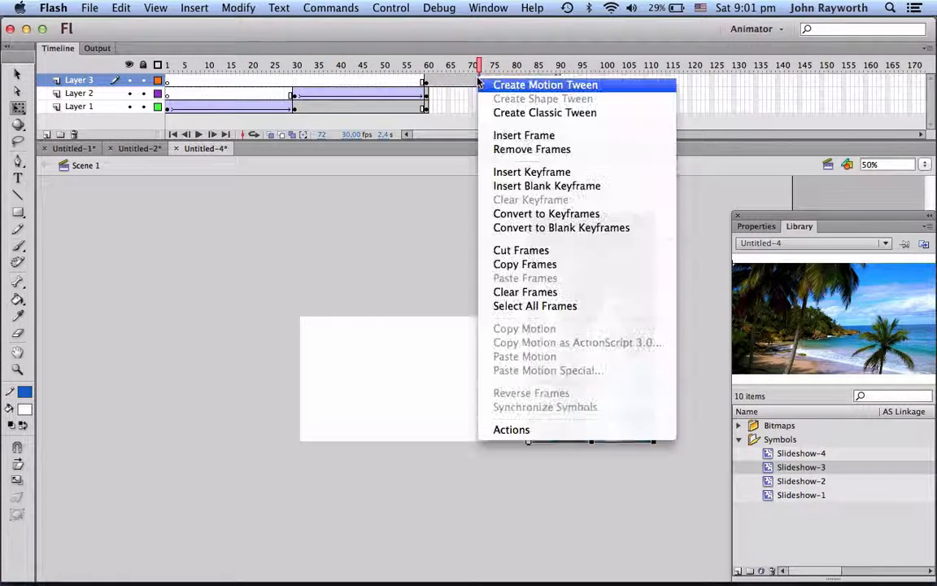
left_click(502, 112)
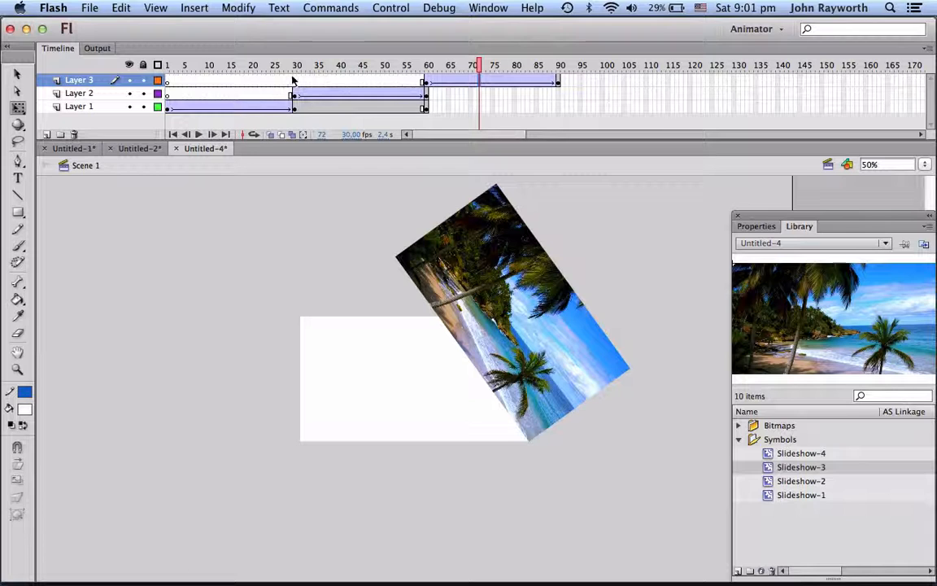
Insert a keyframe at frame 90 of Layer 2 so Slideshow-2 stays behind the rotating Slideshow-3 picture.
left_click_drag(293, 80, 426, 84)
left_click(560, 99)
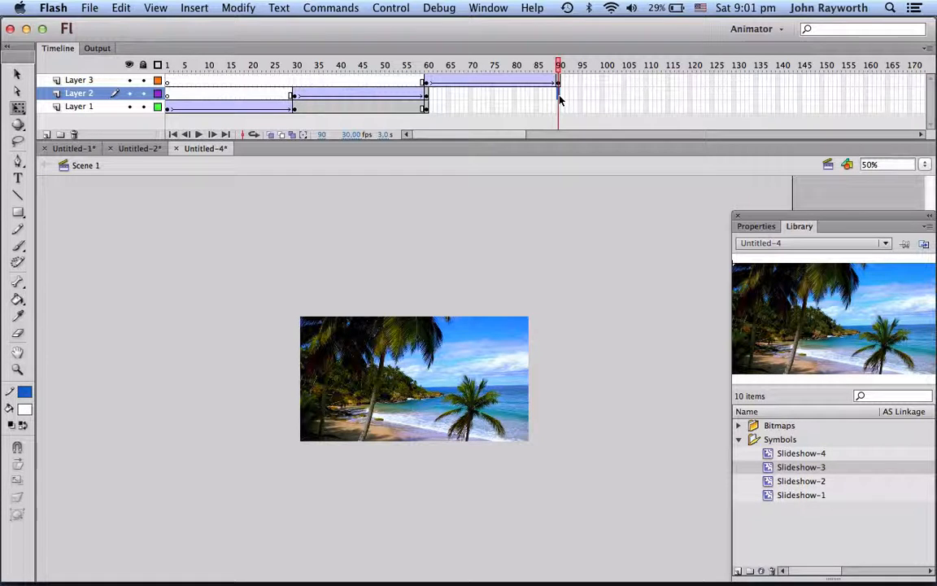
key("F5")
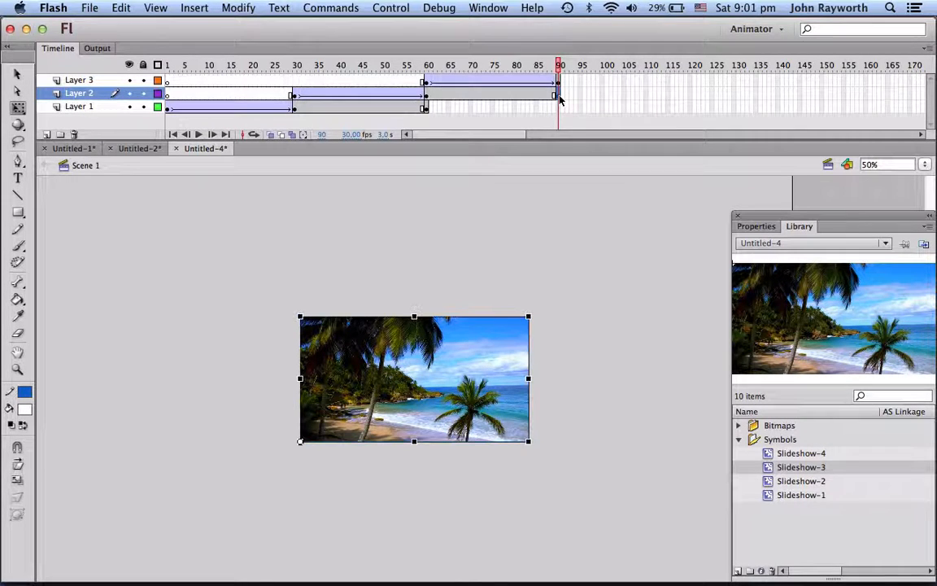
Play the rotation from frame 60 on the timeline, and insert a keyframe at frame 120 of Layer 3 to hold Slideshow-3.
left_click(424, 66)
key("Return")
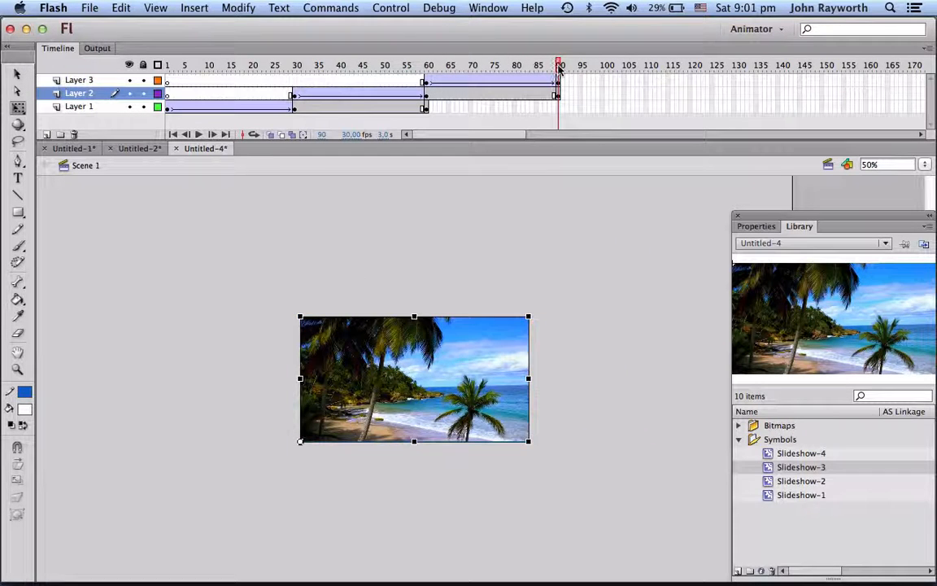
left_click(692, 81)
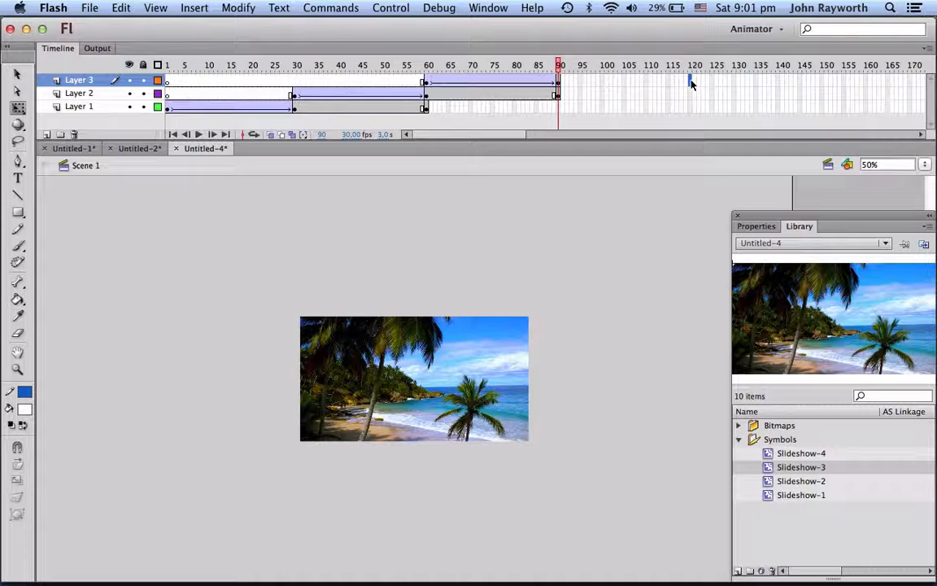
key("F5")
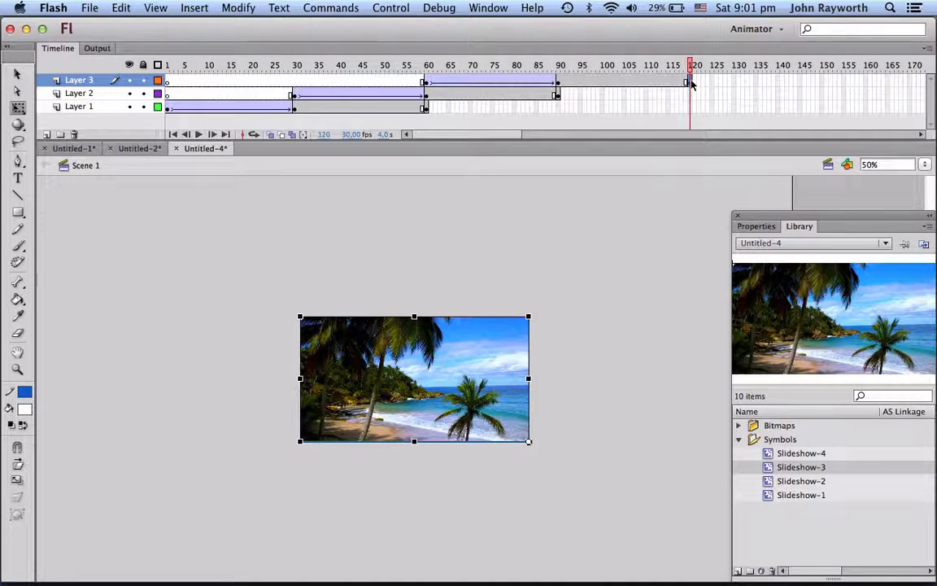
Preview the slideshow as a test movie, close it, and scrub the timeline through Slideshow-3's rotation from frame 60.
key("super+Return")
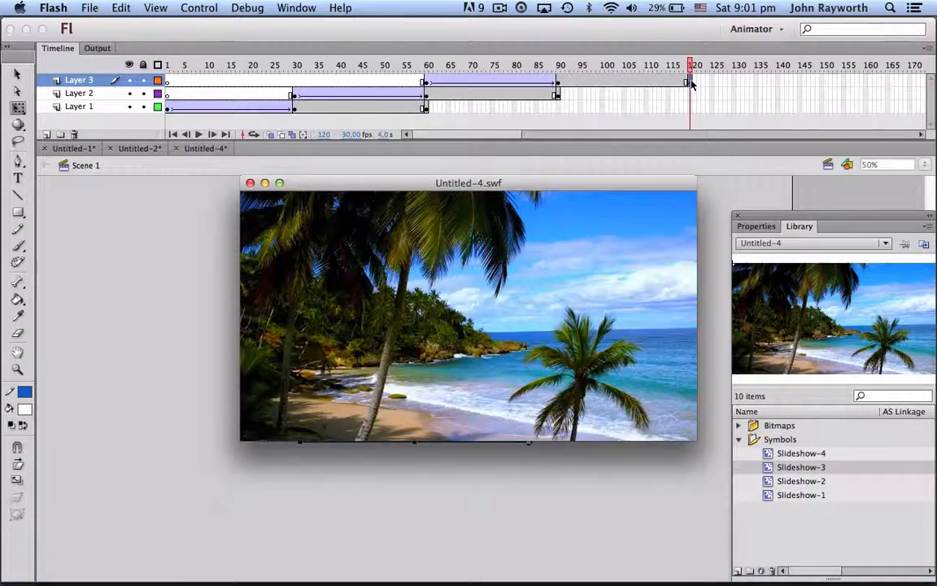
left_click(265, 185)
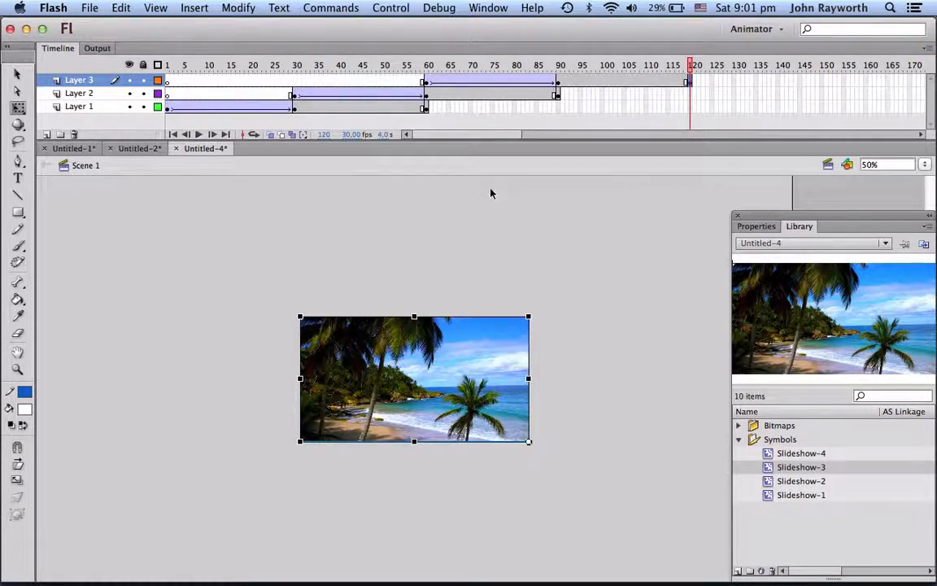
left_click_drag(430, 65, 561, 68)
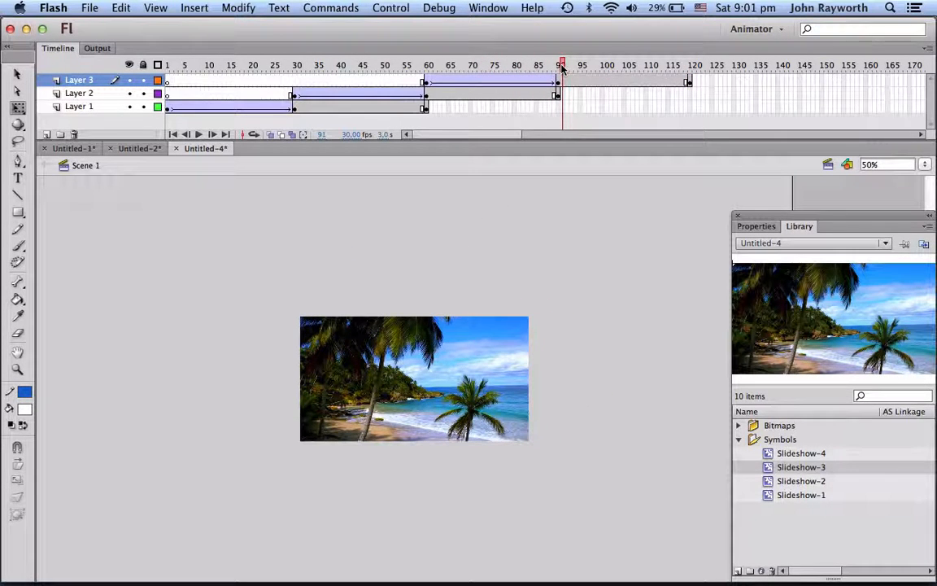
Shift the frame 60 to 120 span of Layer 3 so it starts at frame 90, and play the rotation.
left_click(427, 84)
left_click_drag(431, 66, 693, 79)
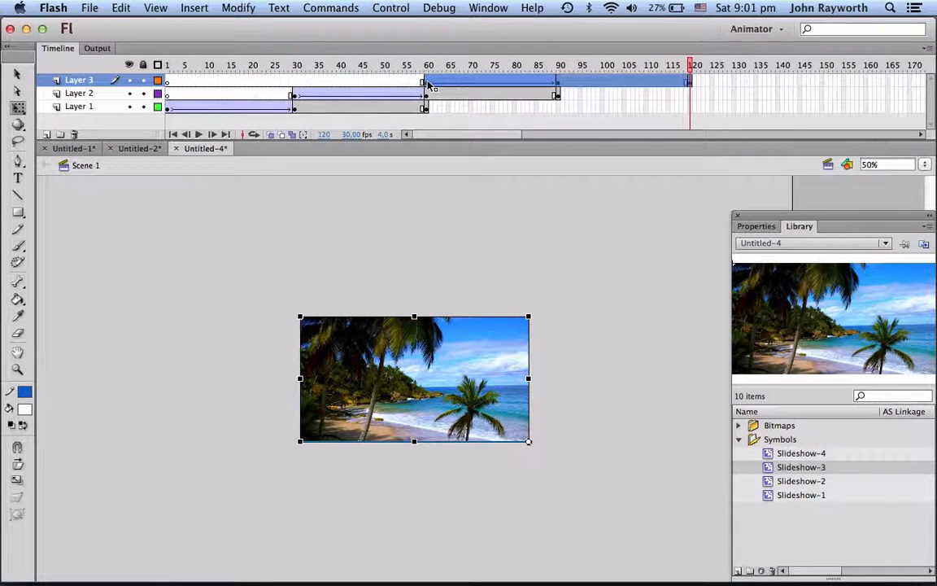
left_click_drag(429, 85, 561, 84)
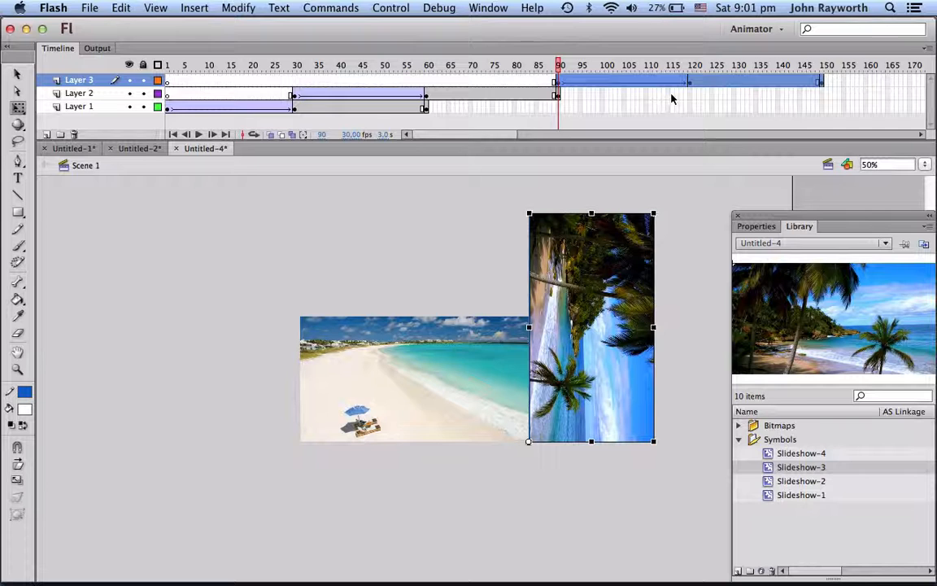
key("Return")
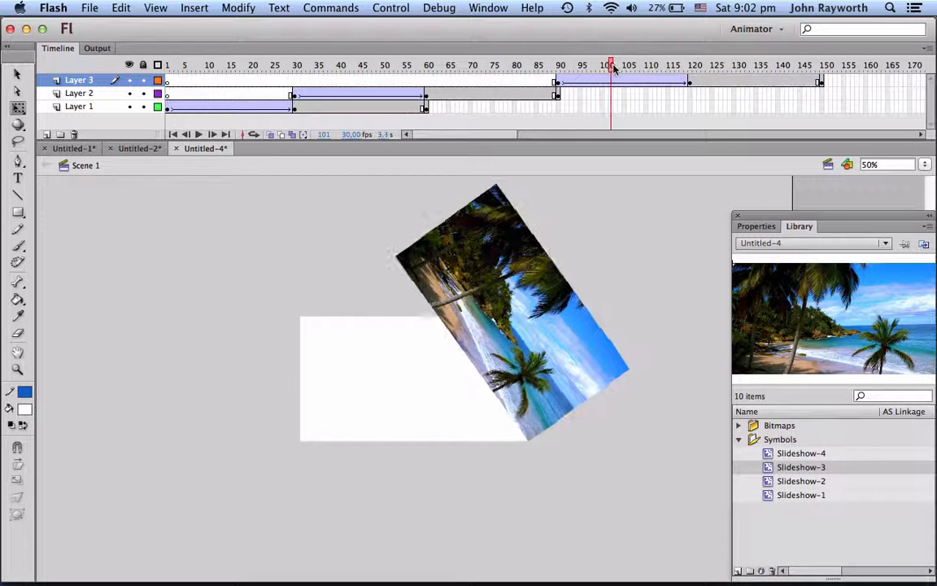
Insert a keyframe at frame 120 of Layer 2 to keep Slideshow-2 behind the rotation, and scrub the timeline through frame 150.
left_click(689, 94)
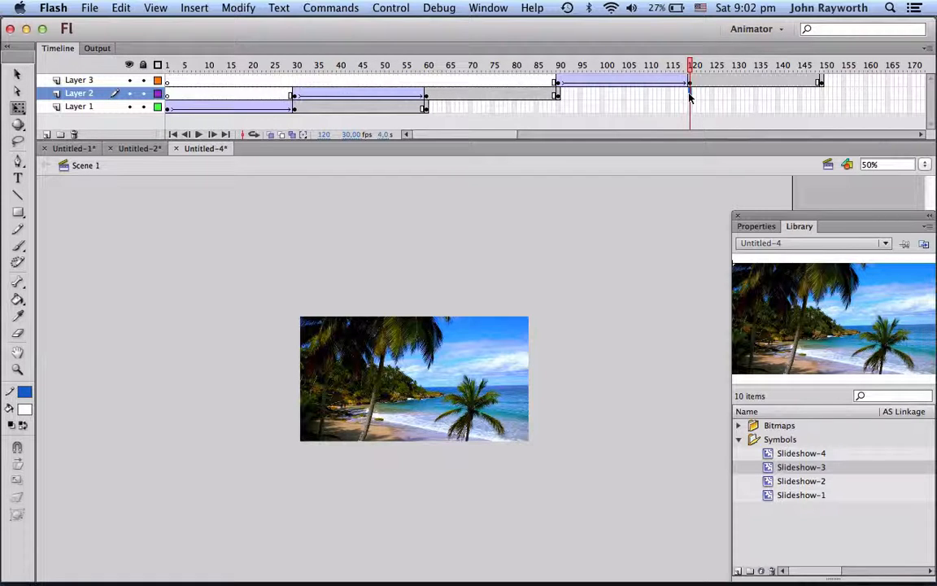
key("F5")
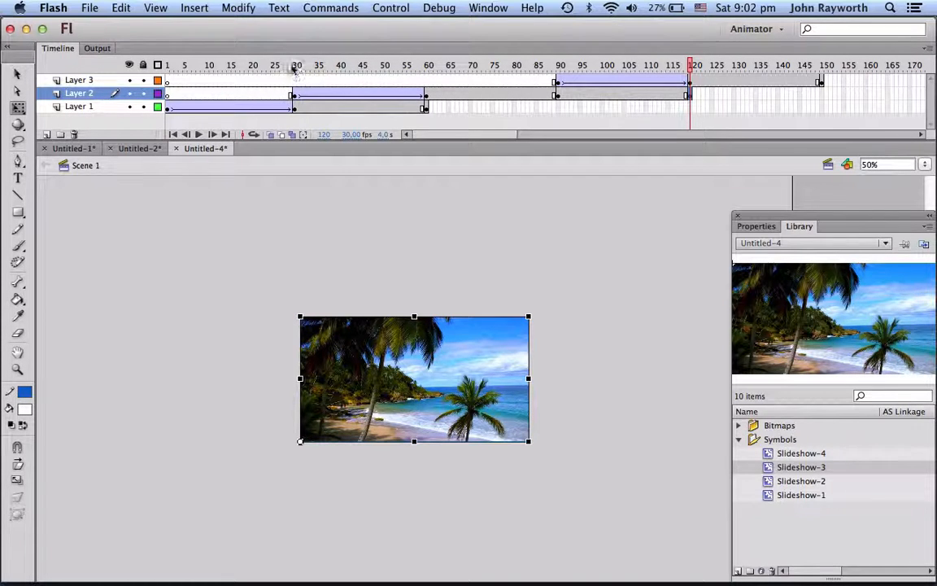
left_click_drag(269, 66, 824, 71)
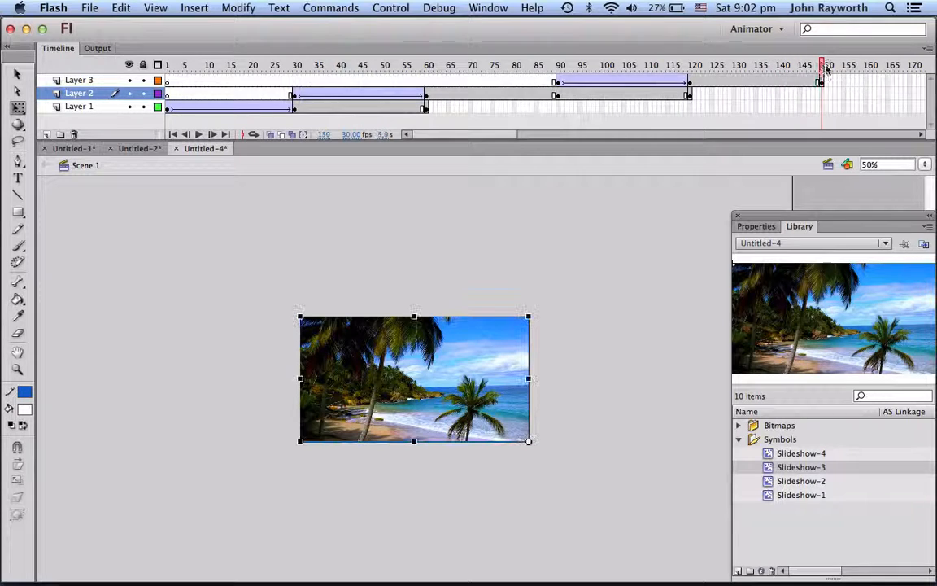
left_click(167, 65)
mouse_move(166, 65)
left_mouse_down()
mouse_move(188, 71)
mouse_move(170, 71)
left_mouse_up()
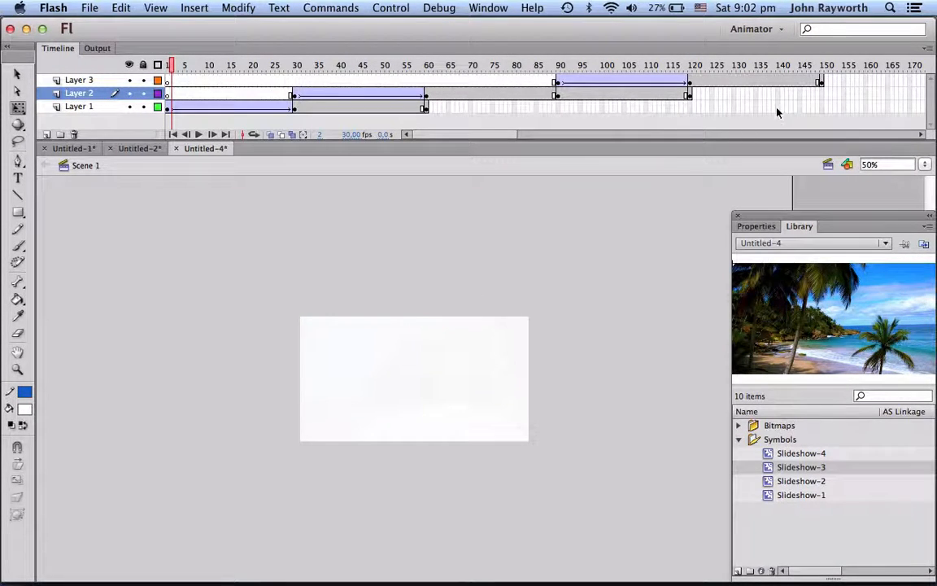
Insert a keyframe at frame 180 of Layer 3 and set Slideshow-3's alpha there to 0%.
scroll(775, 73, "right", 8)
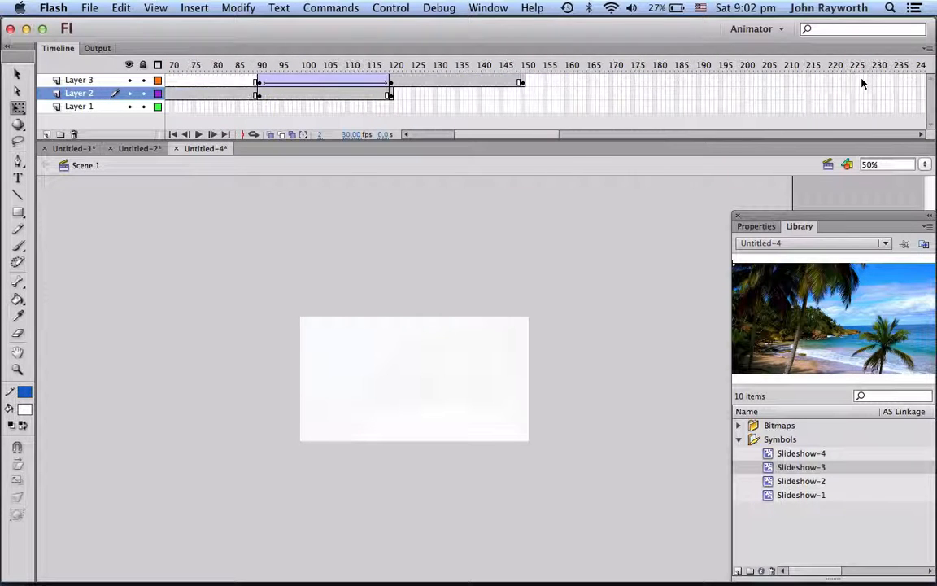
left_click(656, 82)
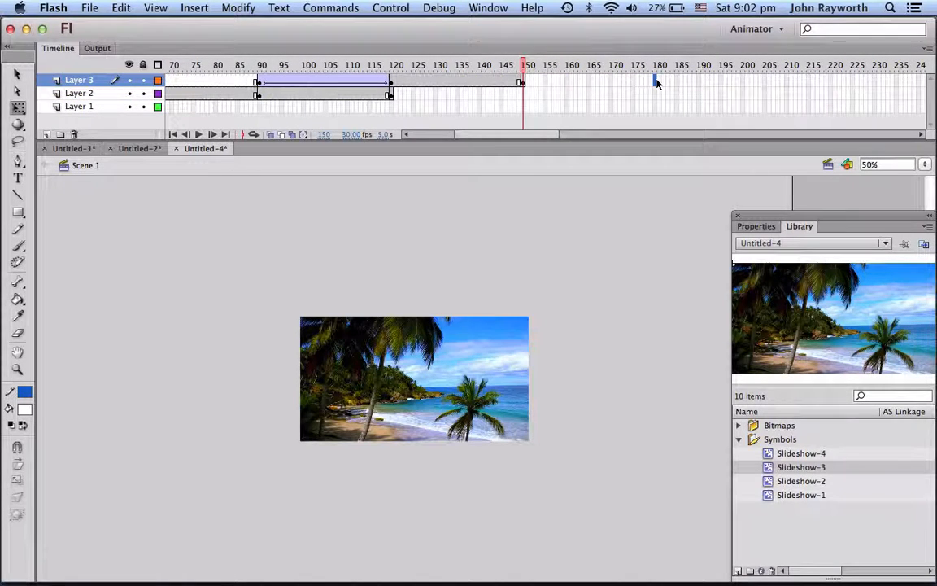
key("F6")
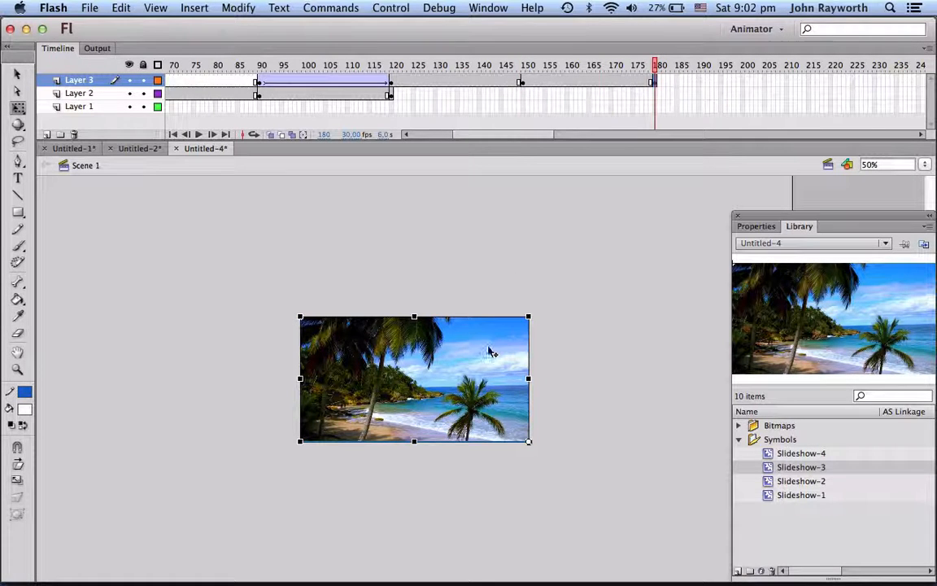
left_click(756, 226)
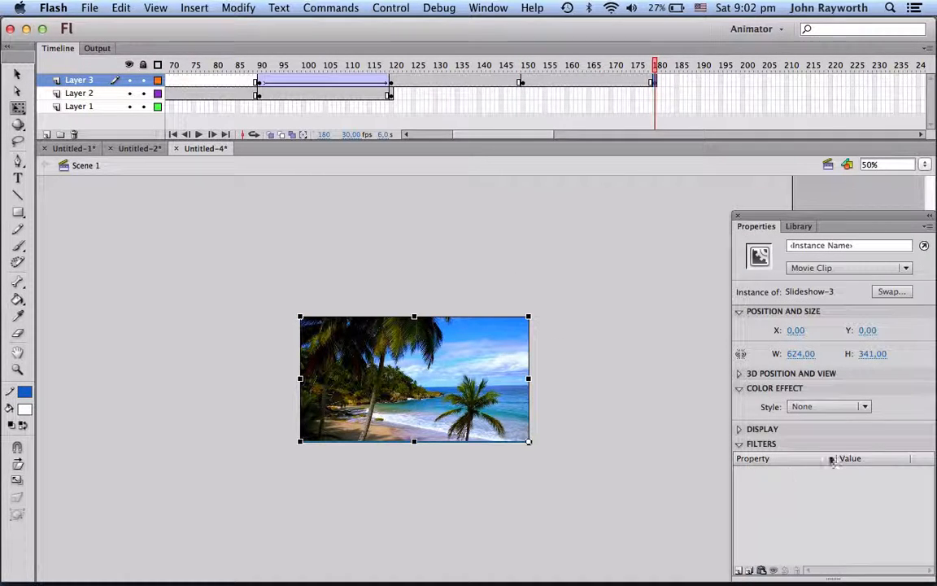
left_click(864, 407)
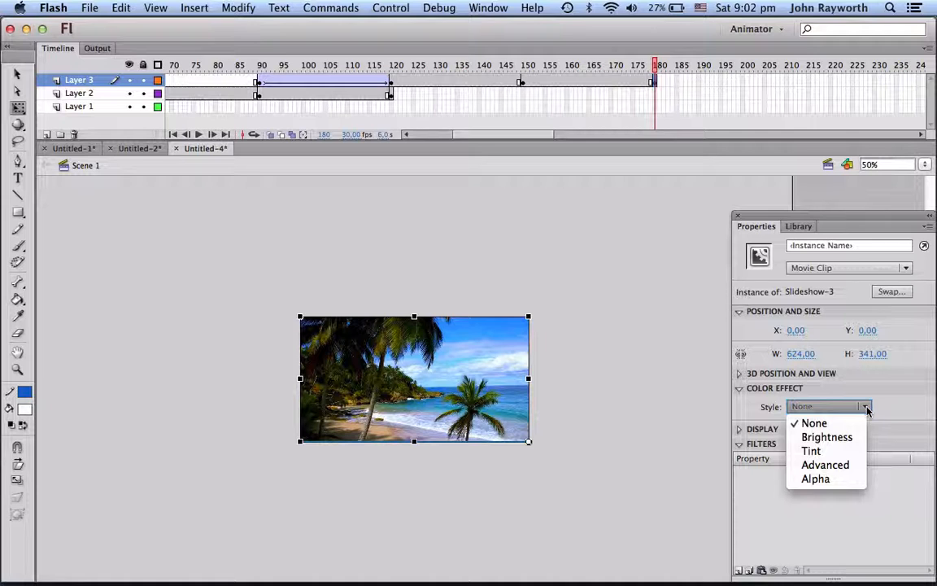
left_click(834, 479)
left_click_drag(868, 430, 786, 431)
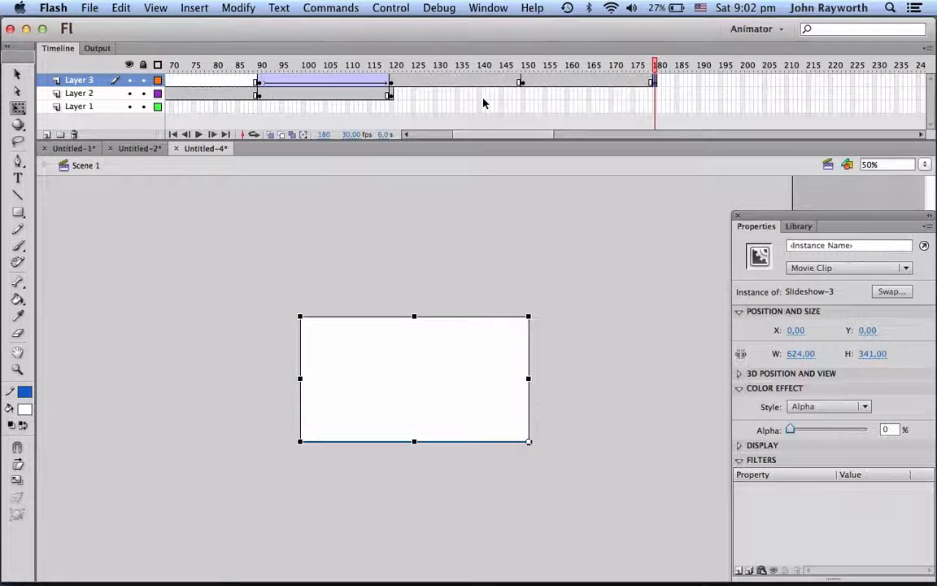
Create a classic tween between frames 150 and 180 of Layer 3, and preview the slideshow as a test movie.
left_click(558, 82)
right_click(558, 82)
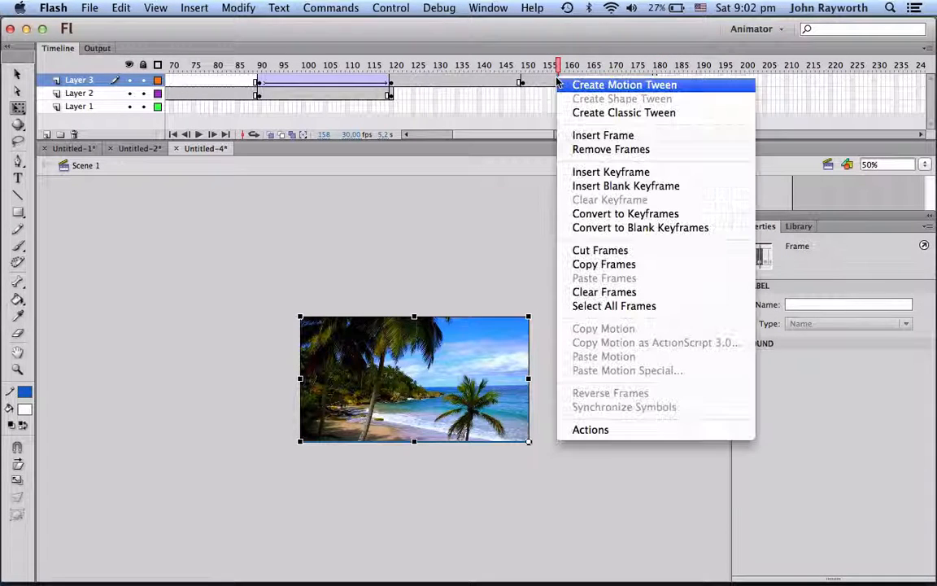
left_click(586, 114)
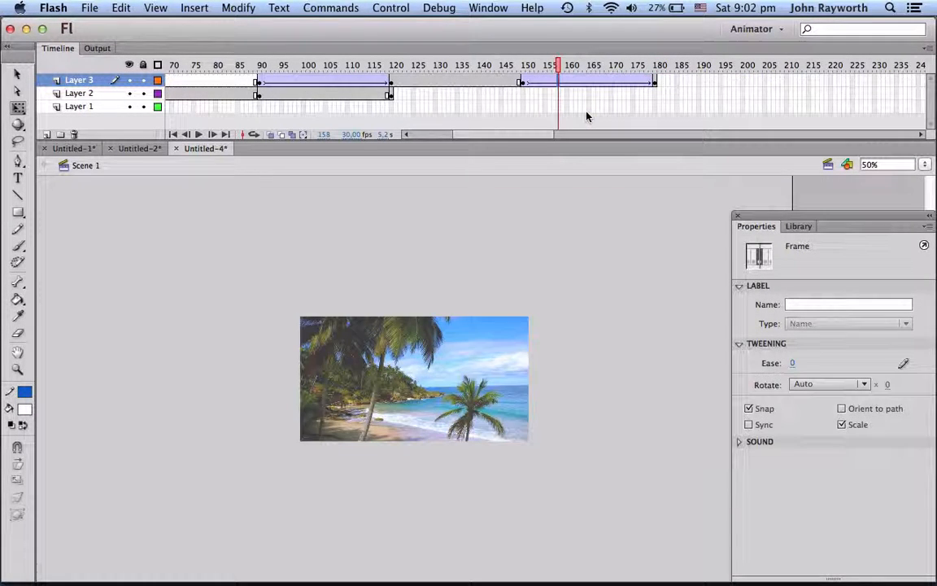
key("super+Return")
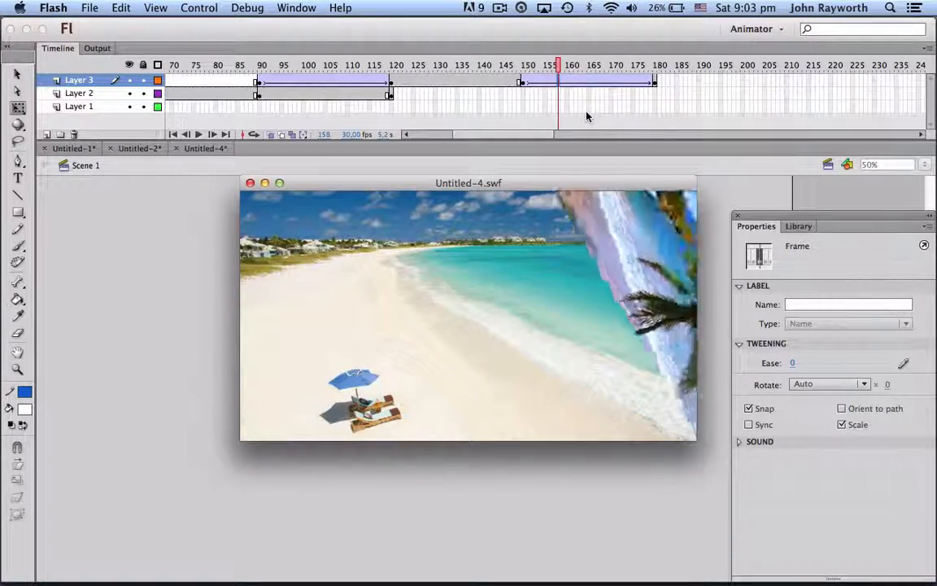
key("super+Tab")
key("super+Tab")
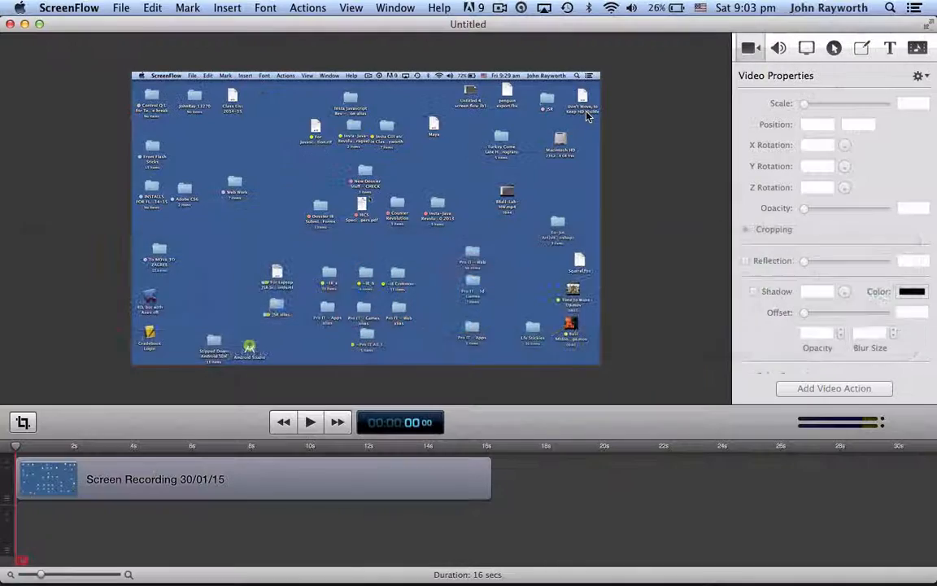
left_click(112, 7)
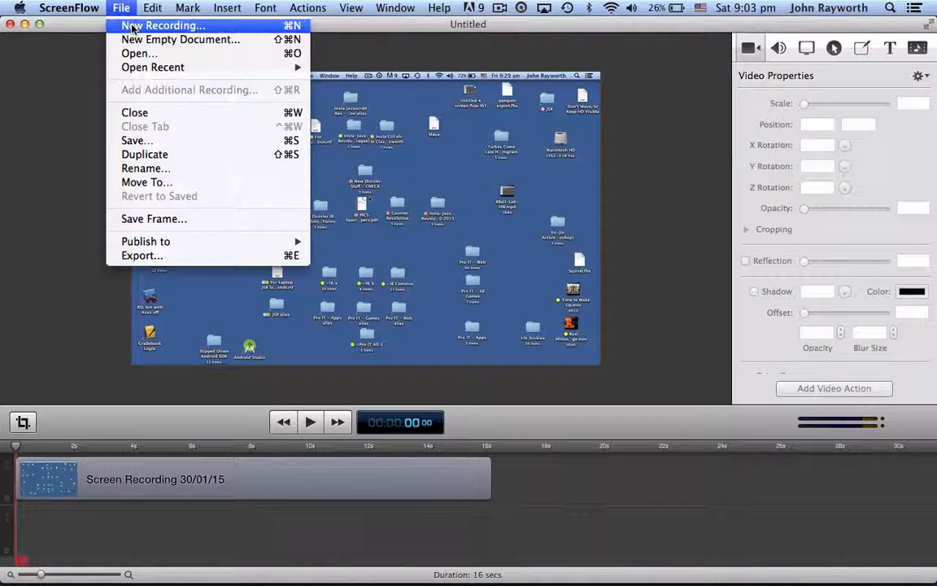